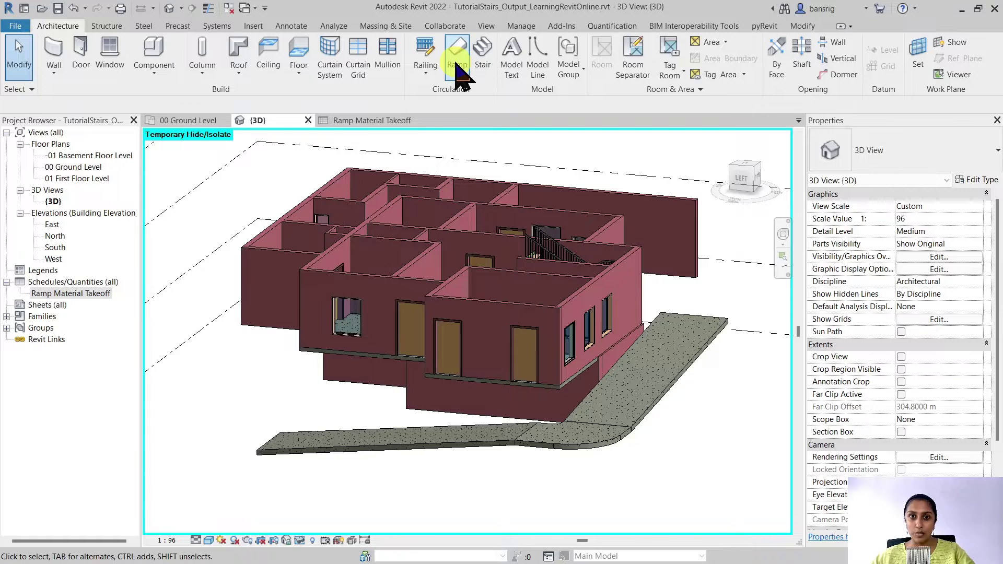
View the Ramp Material Takeoff schedule, then return to the 3D model view.
left_click(387, 122)
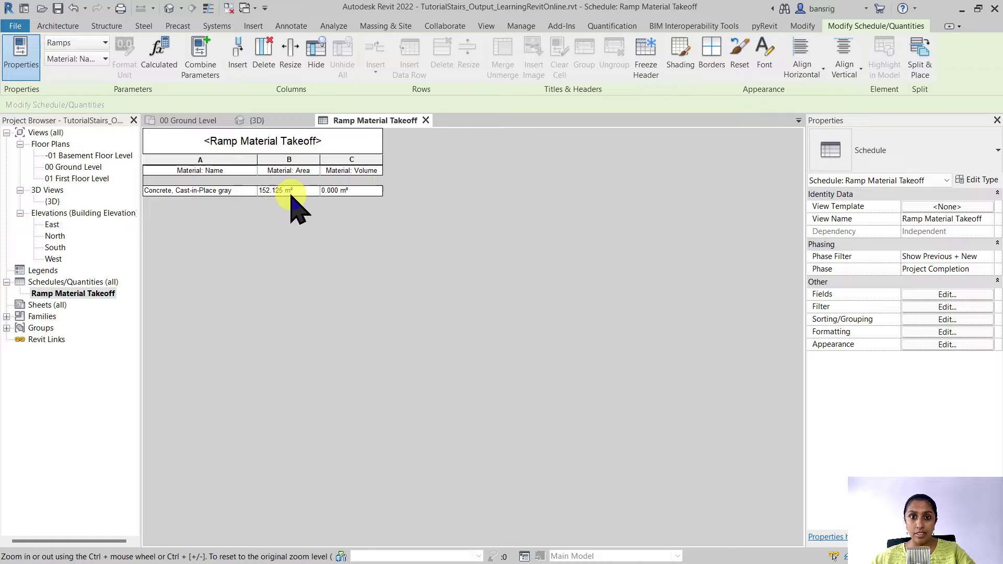
left_click(264, 120)
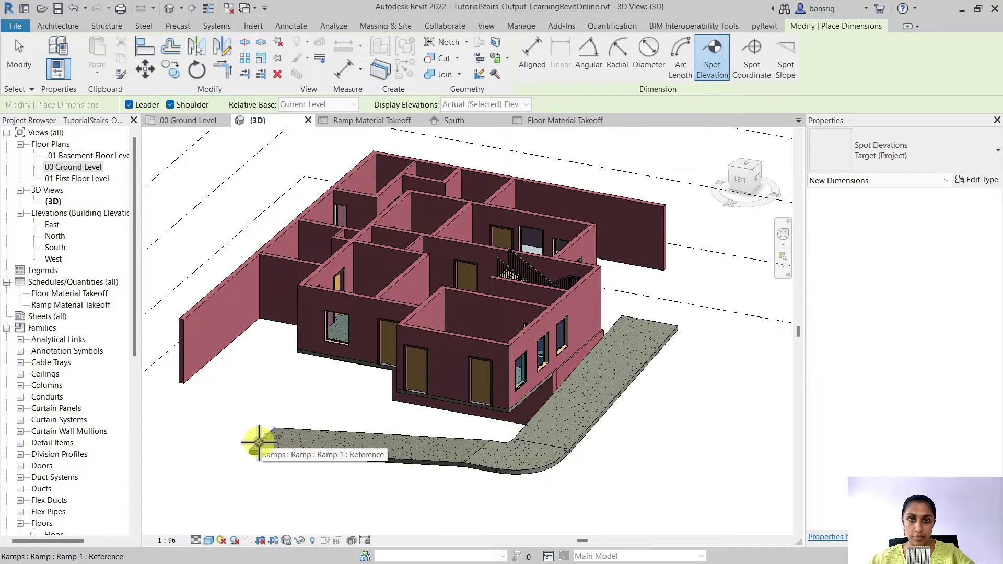
scroll(650, 317, "up", 3)
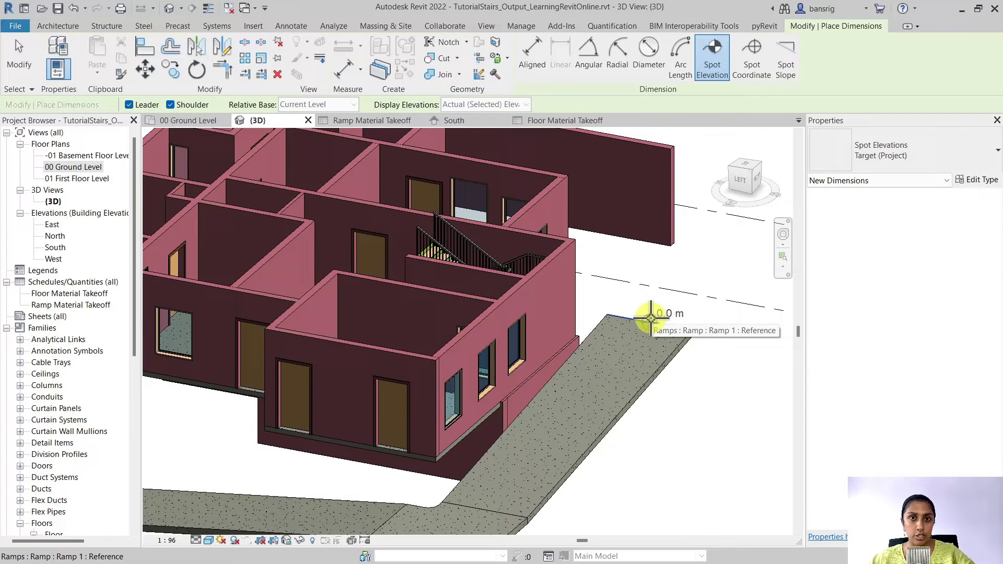
middle_click_drag(638, 336, 657, 320)
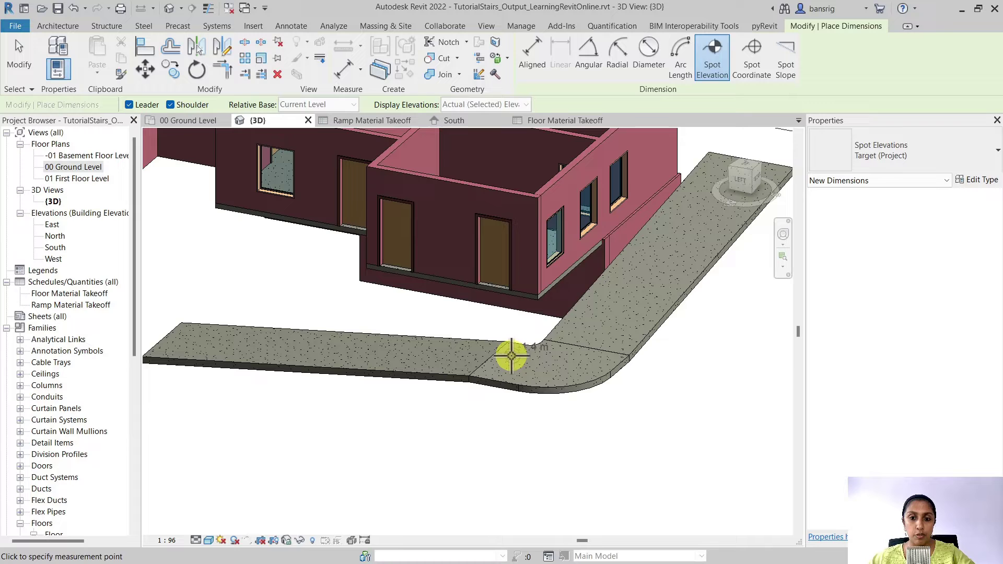
middle_click_drag(429, 358, 549, 370)
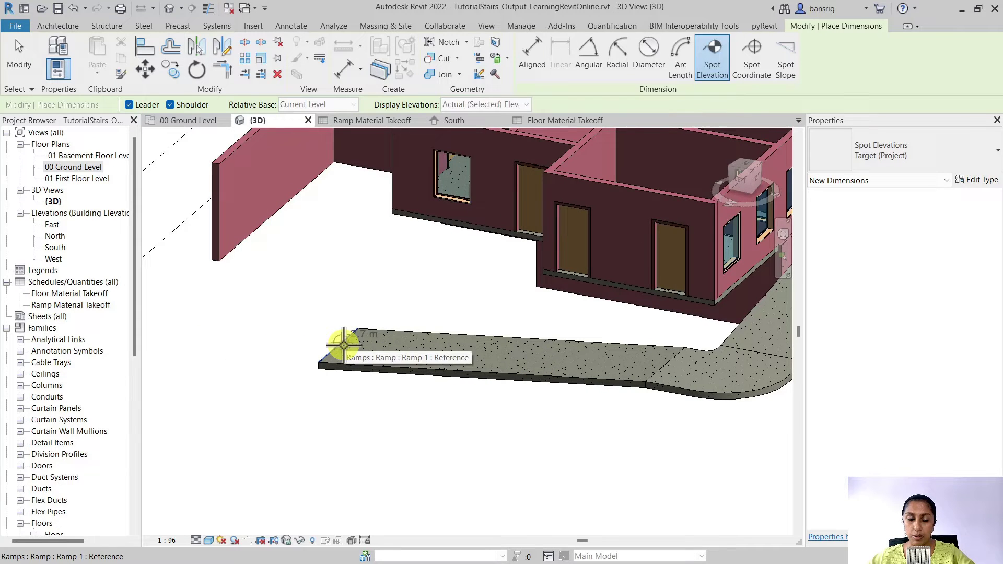
scroll(342, 345, "down", 3)
middle_click_drag(318, 348, 522, 336)
scroll(336, 352, "up", 3)
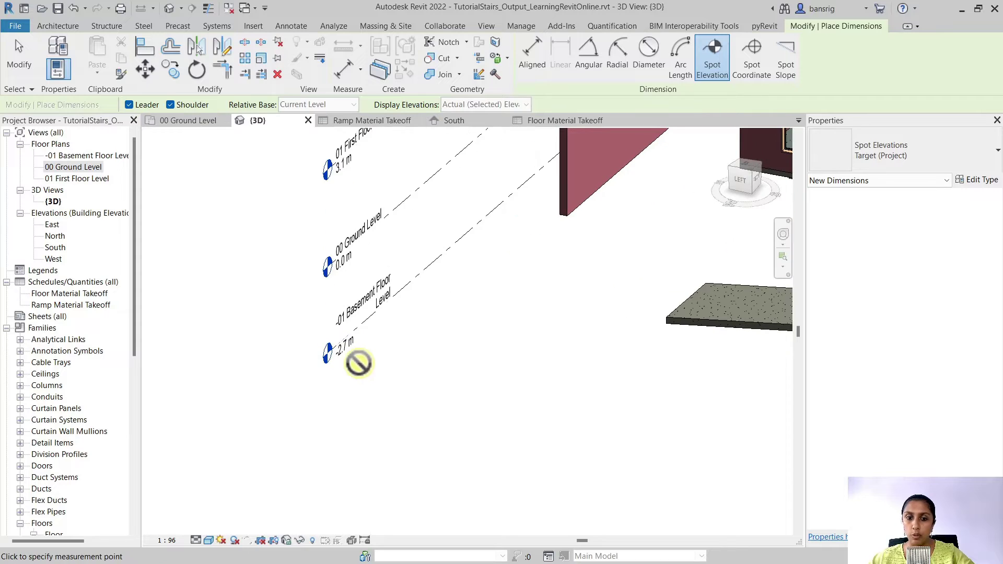
scroll(358, 363, "down", 4)
middle_click_drag(676, 340, 666, 366)
scroll(666, 366, "up", 4)
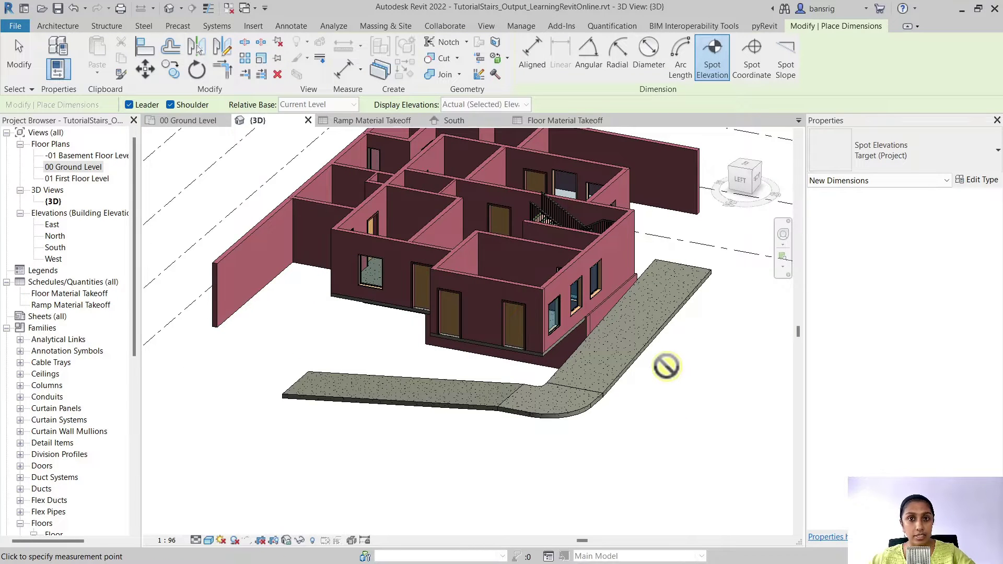
left_click(57, 26)
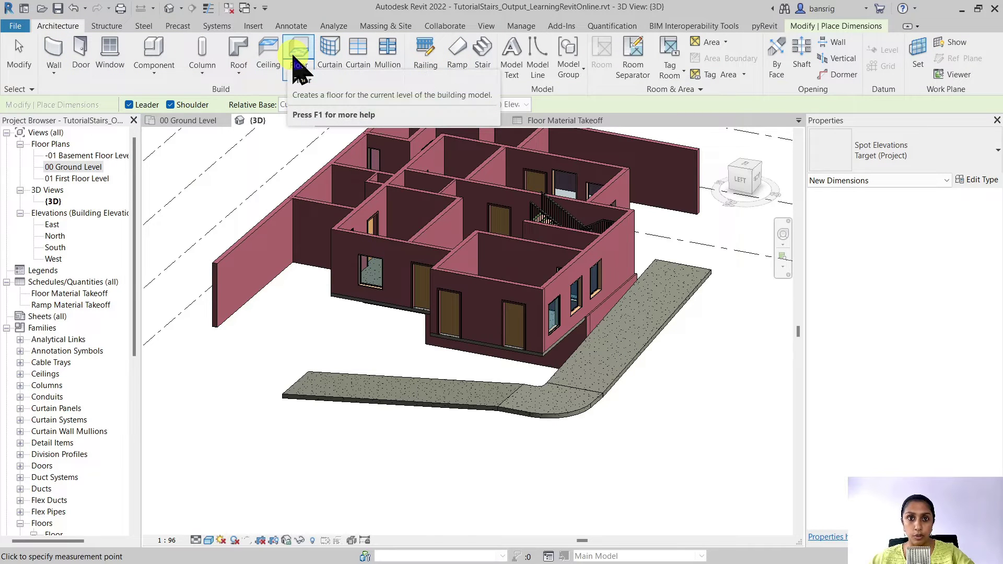
Begin a structural floor on the 00 Ground Level plan with the whole building framed.
double_click(55, 167)
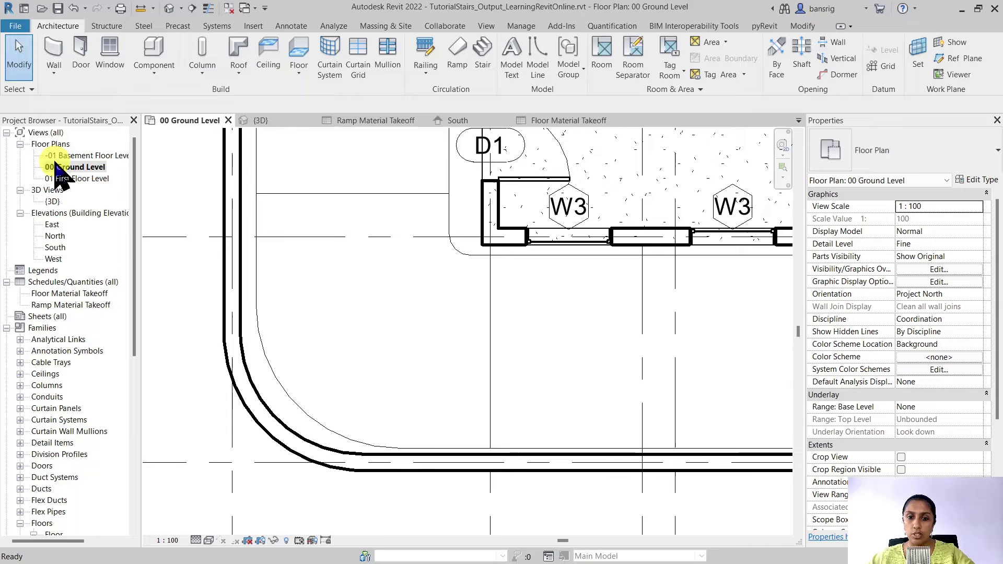
scroll(378, 413, "down", 3)
middle_click_drag(392, 359, 387, 324)
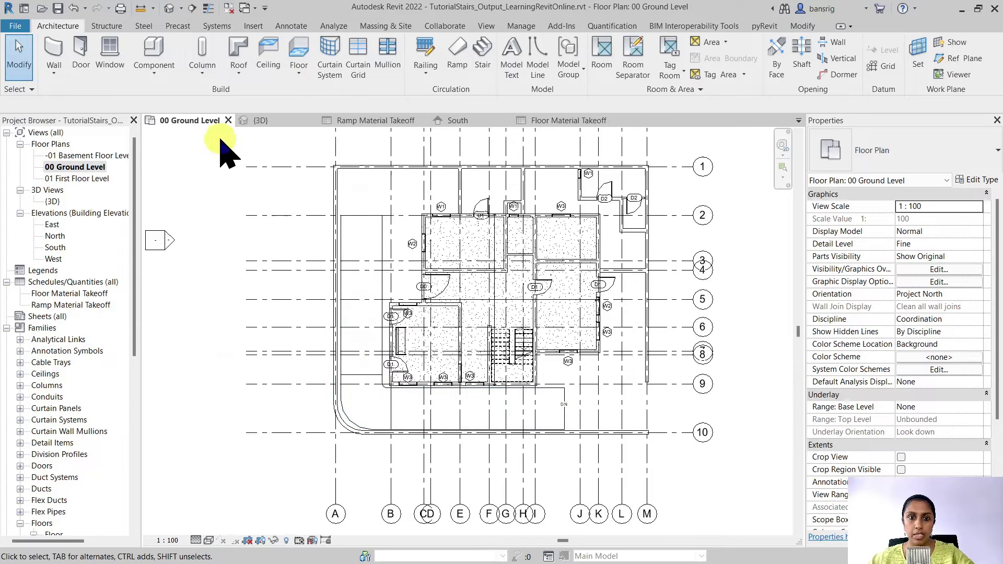
left_click(299, 73)
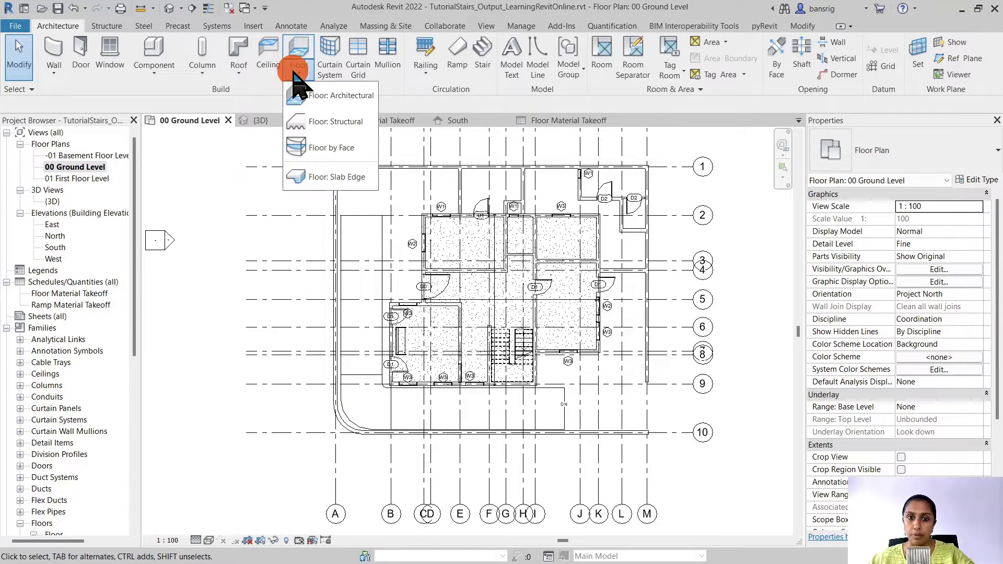
left_click(320, 125)
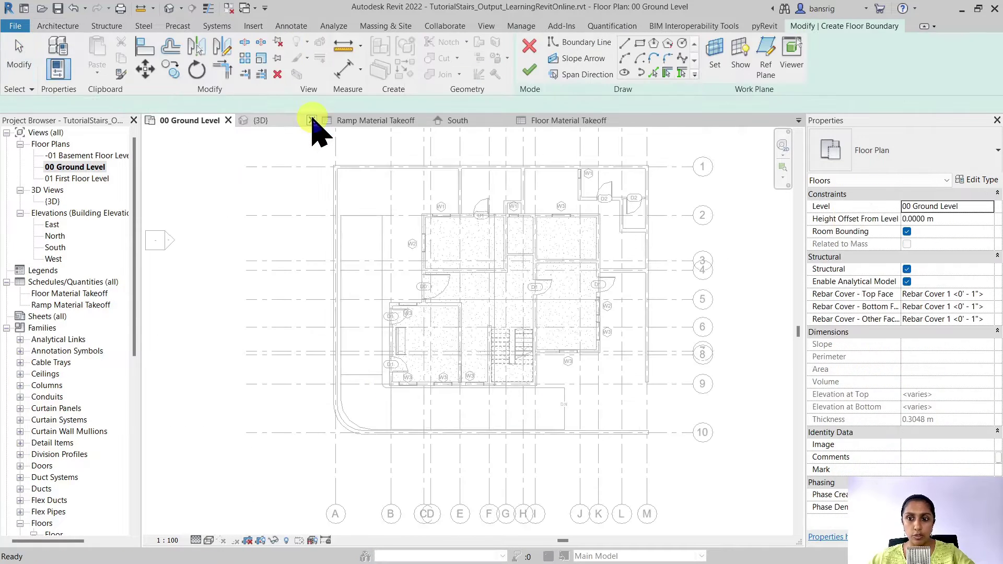
Duplicate the Concrete Slab - 6" floor type as a new type named Concrete Slab - Ramp.
left_click(972, 179)
left_click(700, 99)
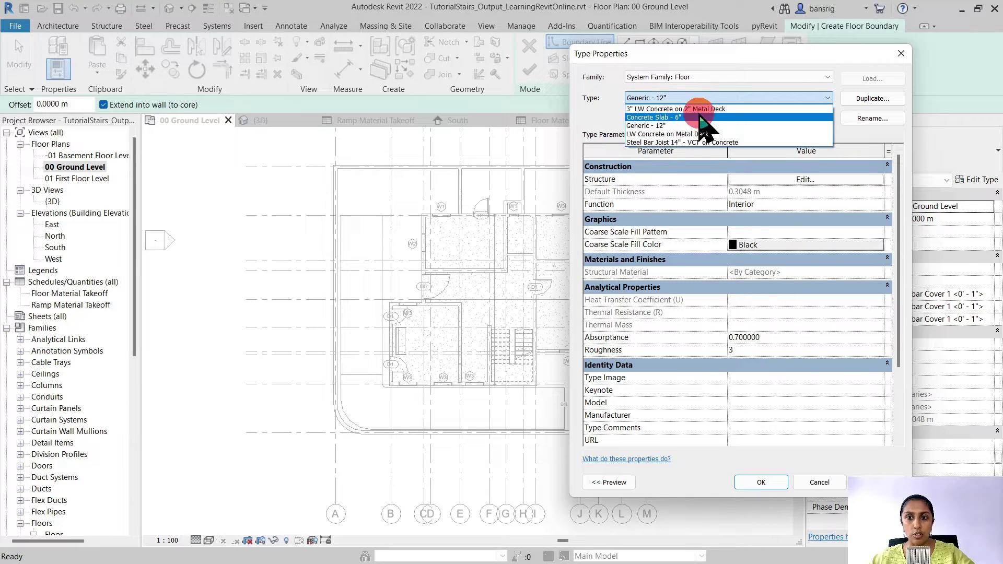
left_click(698, 108)
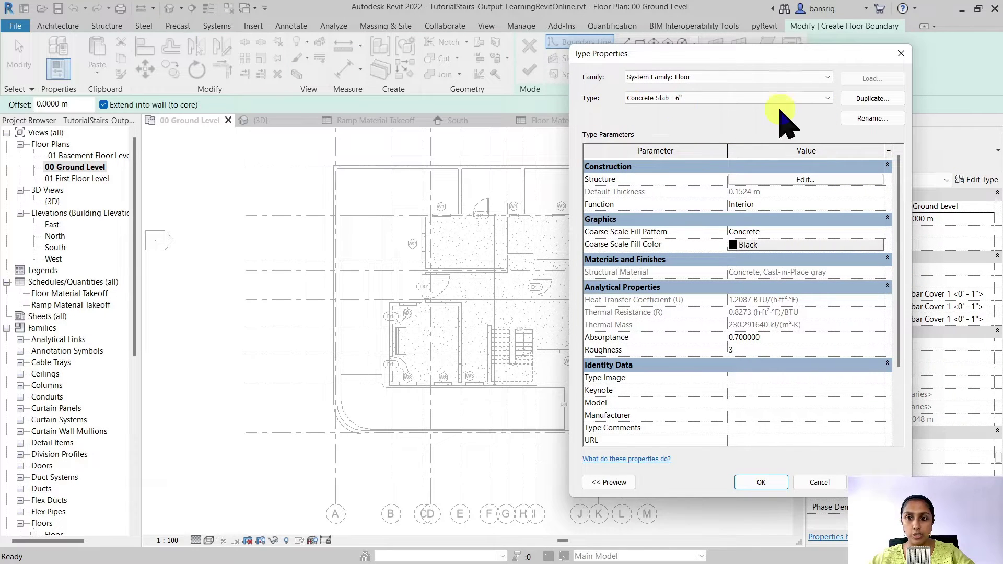
left_click(872, 99)
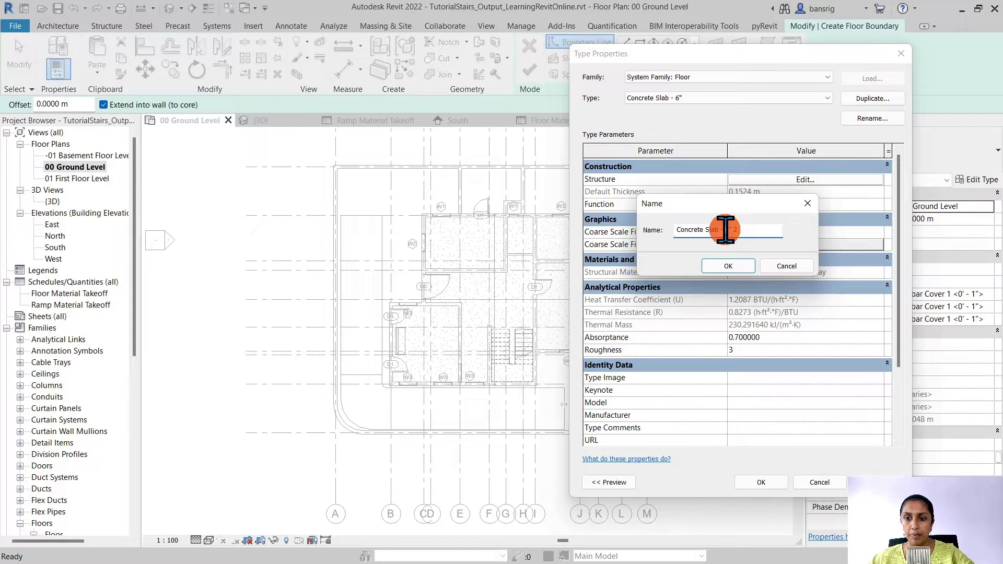
left_click_drag(725, 230, 758, 230)
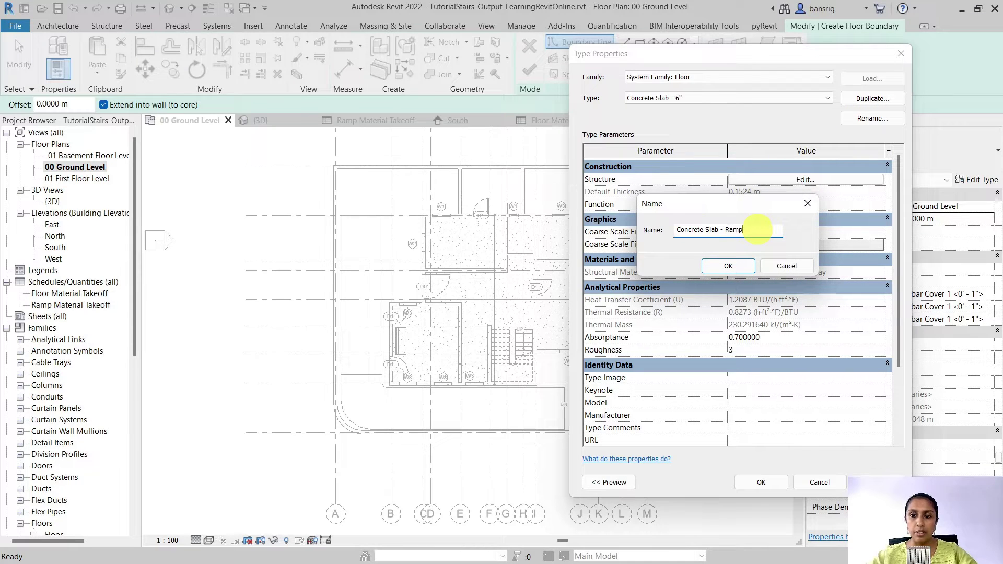
left_click(728, 266)
Keep the new type and trace the ramp's top, left and right edges as floor boundary.
left_click(761, 482)
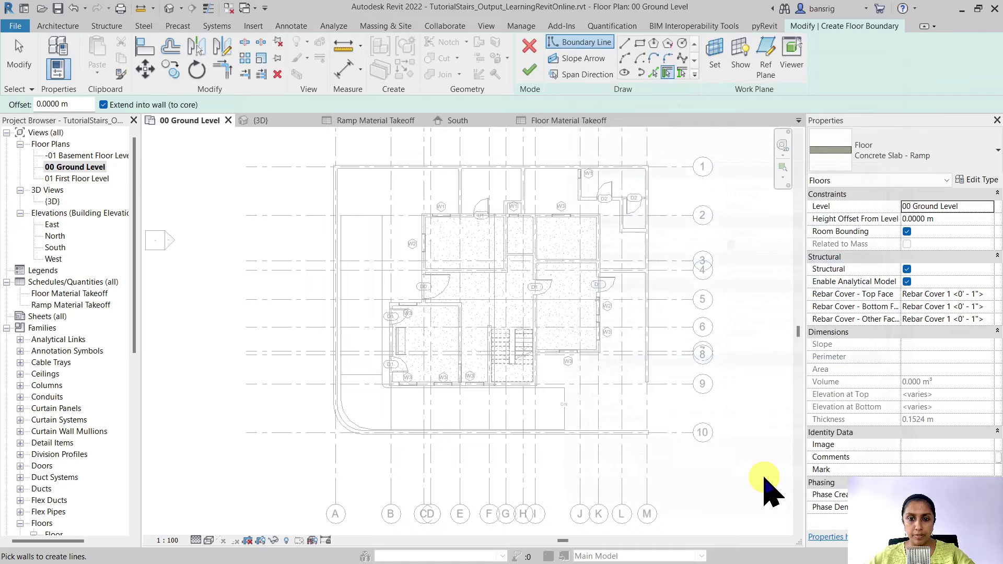
left_click(653, 72)
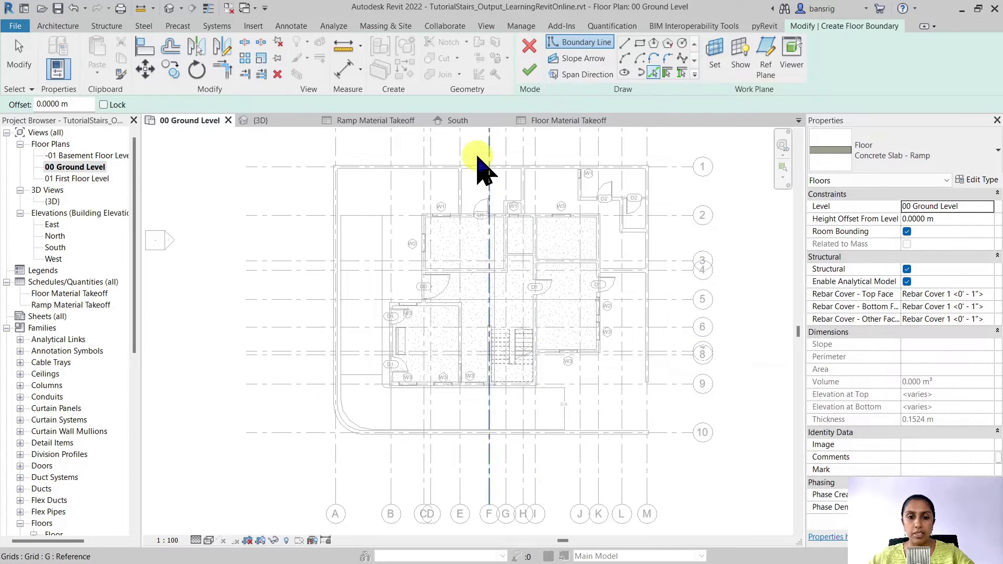
scroll(360, 212, "up", 3)
left_click(366, 235)
left_click(342, 274)
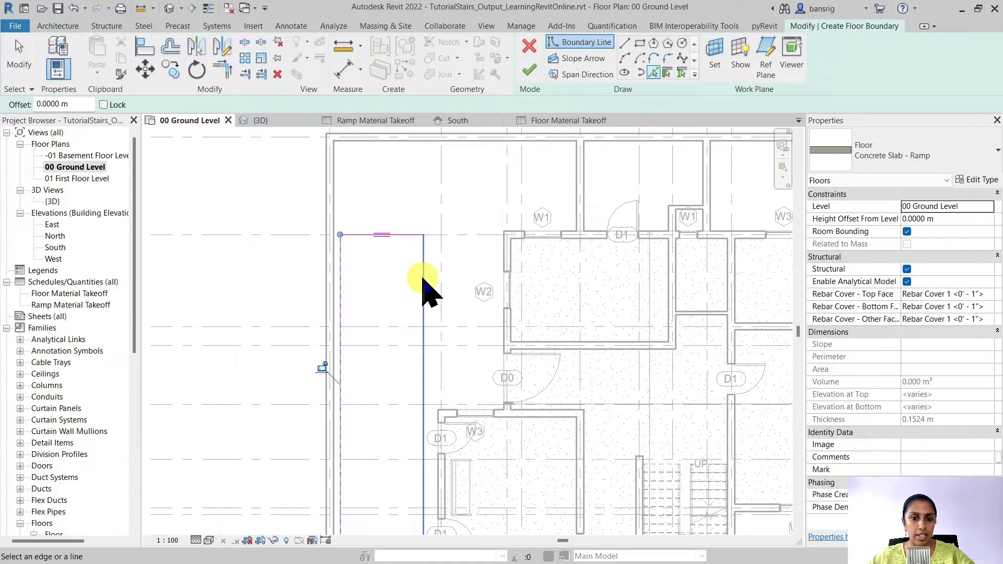
left_click(424, 279)
middle_click_drag(427, 280, 394, 405)
Trace the ramp's inner curve, wall edge, outer curve and end edge as boundary lines.
scroll(358, 343, "up", 3)
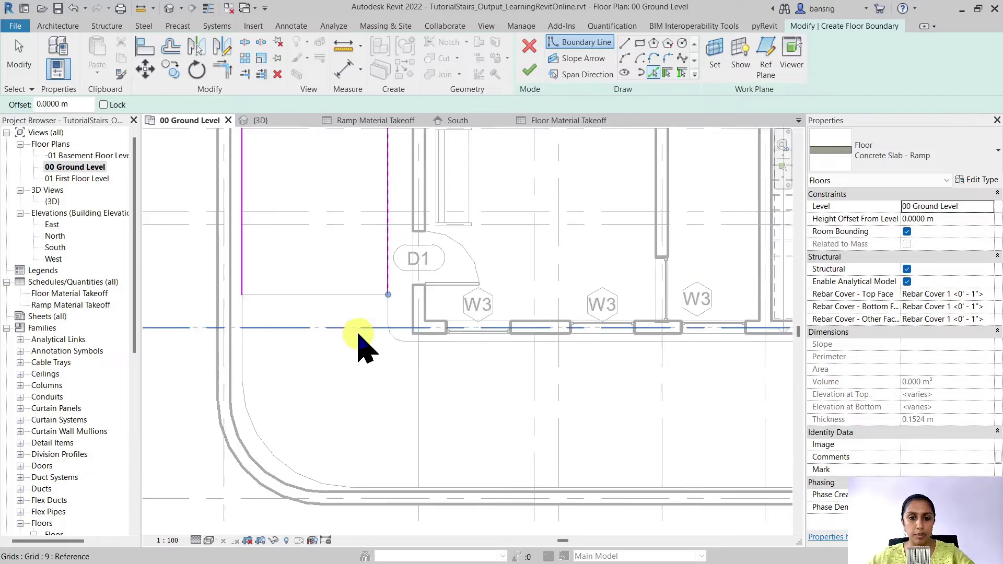
left_click(396, 338)
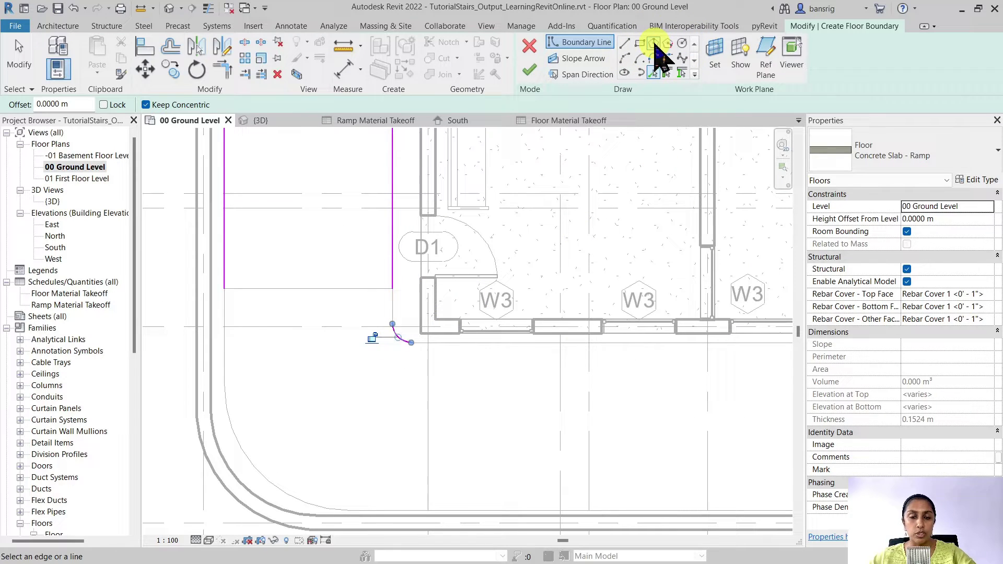
left_click(478, 342)
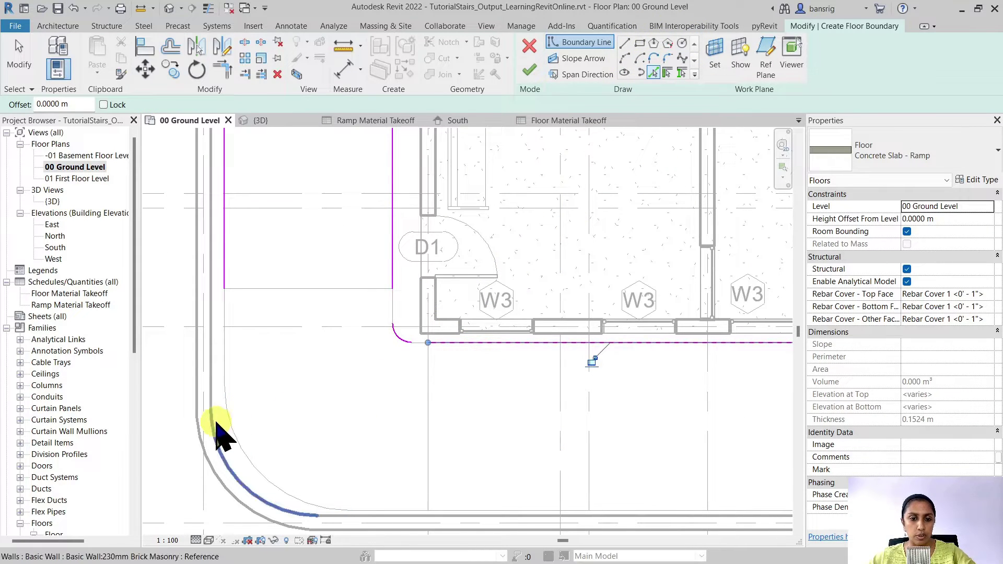
left_click(237, 443)
scroll(196, 331, "down", 3)
middle_click_drag(585, 384, 577, 402)
left_click(574, 402)
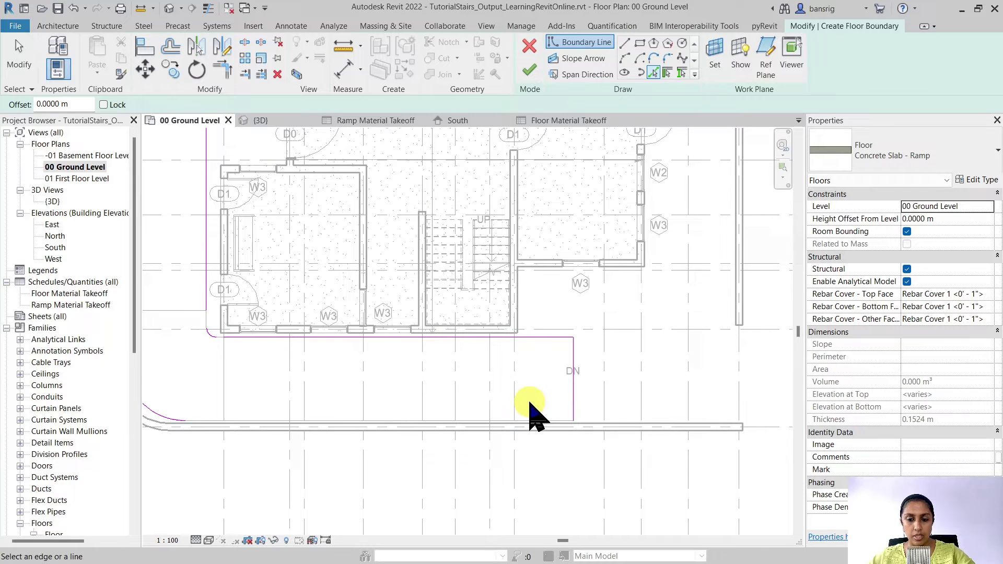
key("Escape")
Trim the arc boundary to the vertical boundary line to form a corner.
middle_click_drag(387, 335, 460, 293)
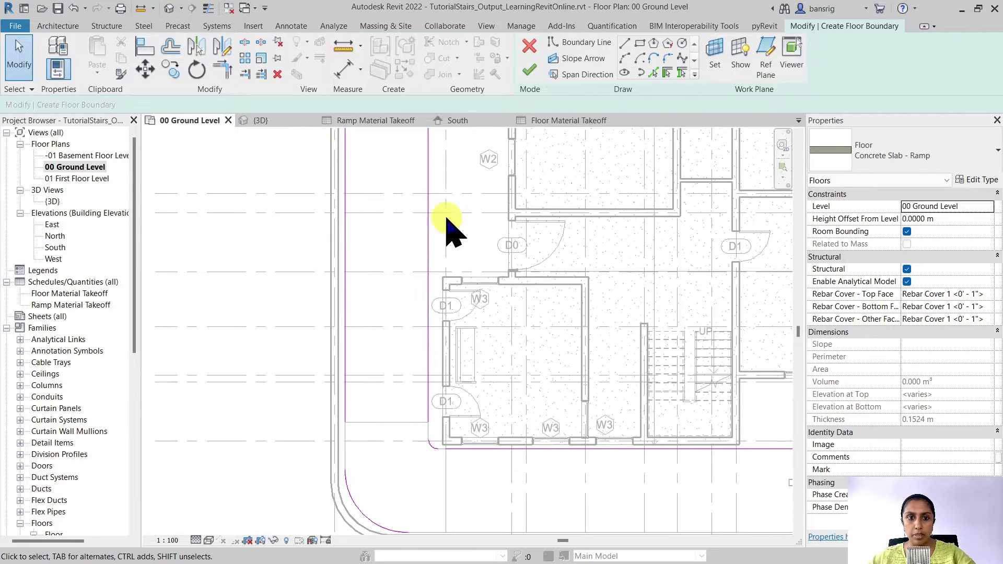
left_click(222, 69)
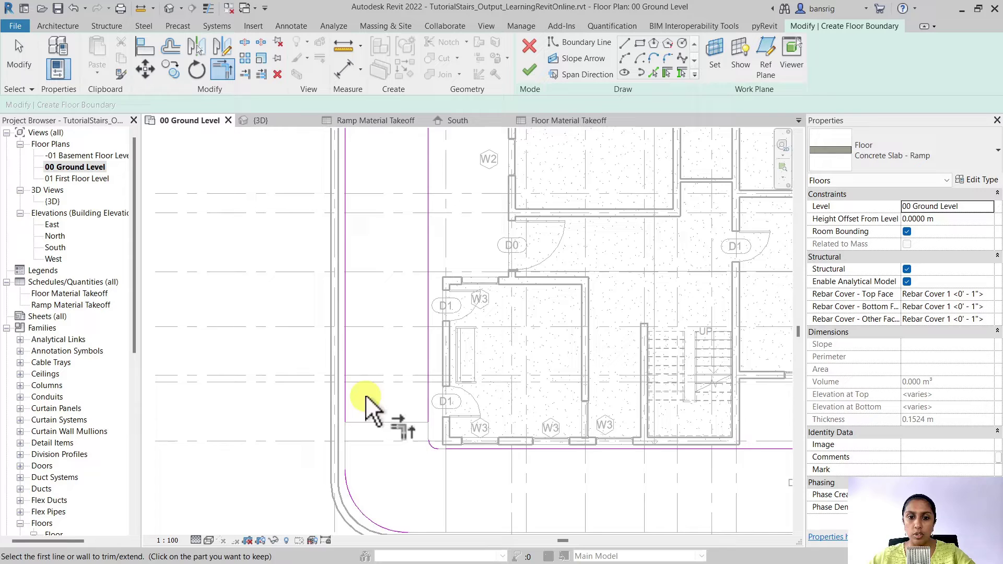
middle_click_drag(366, 408, 359, 273)
left_click(386, 393)
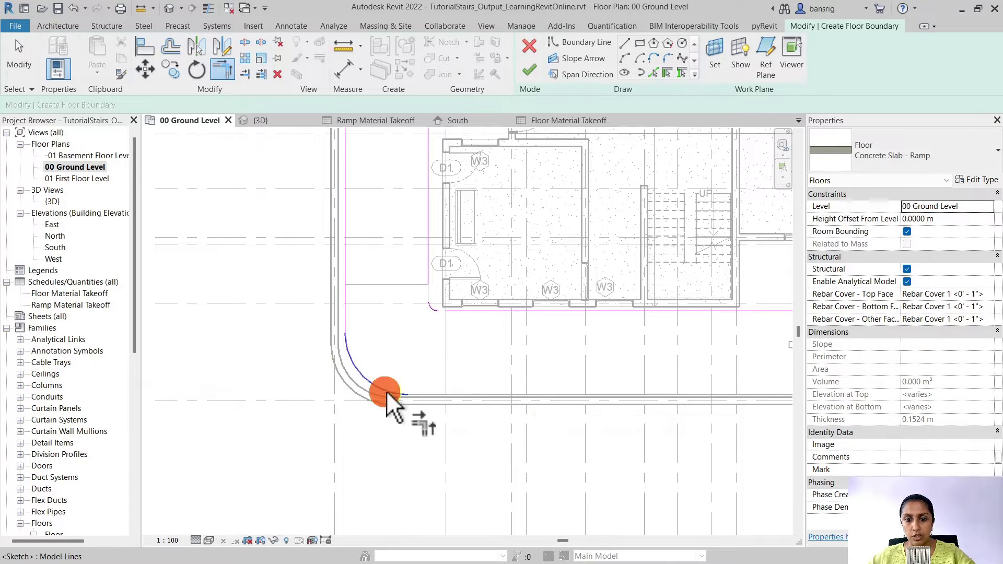
middle_click_drag(554, 426, 375, 410)
left_click(605, 358)
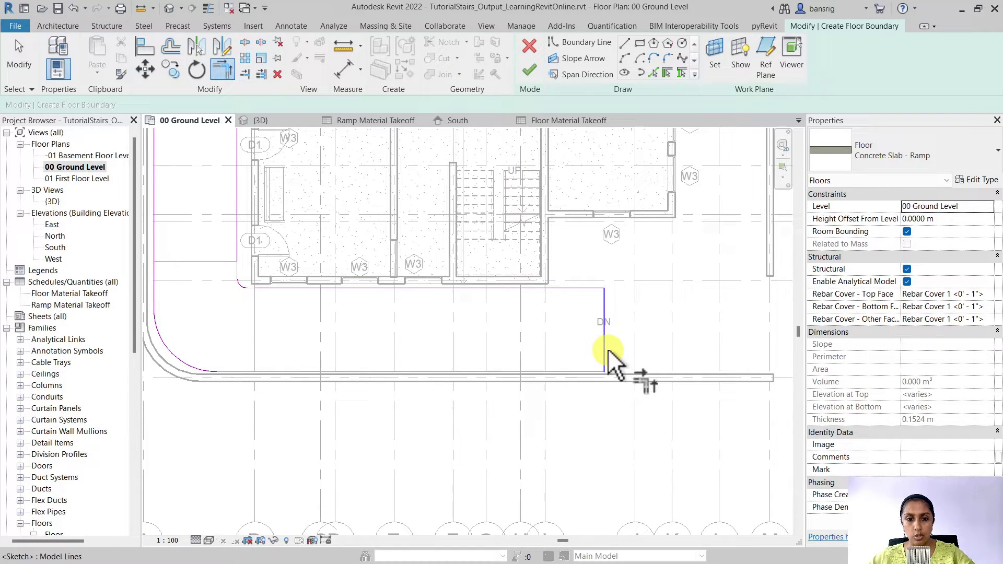
Add another wall edge as boundary and trim it to the vertical boundary corner.
left_click(653, 72)
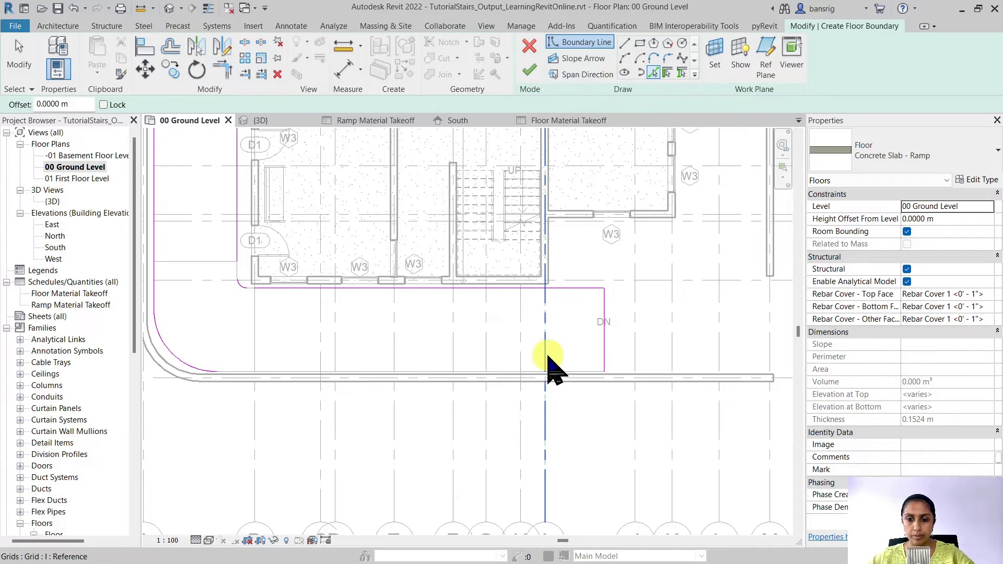
left_click(554, 373)
key("t")
key("r")
left_click(214, 371)
left_click(604, 357)
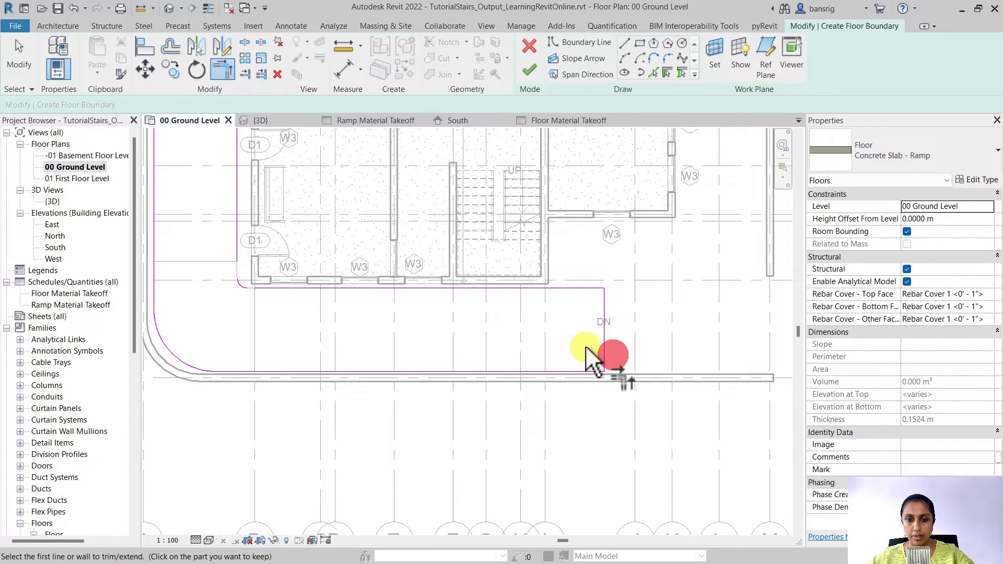
Finish the sketch, creating the 0.1524 m thick Concrete Slab - Ramp floor of 68.880 m².
scroll(224, 275, "up", 5)
scroll(436, 289, "down", 7)
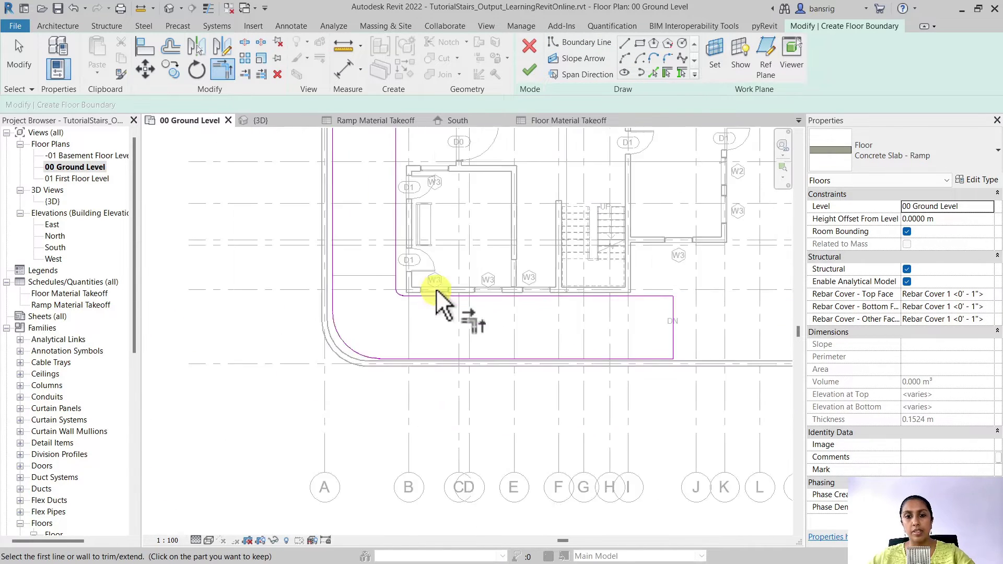
scroll(436, 288, "down", 4)
left_click(531, 72)
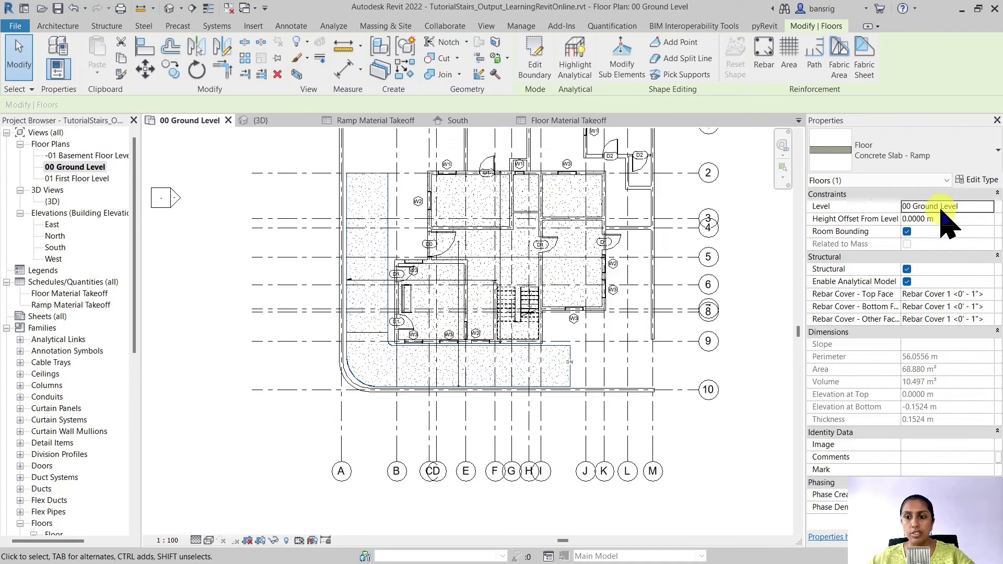
Hide the existing ramp in the default 3D view and select the new Concrete Slab - Ramp floor.
left_click(169, 8)
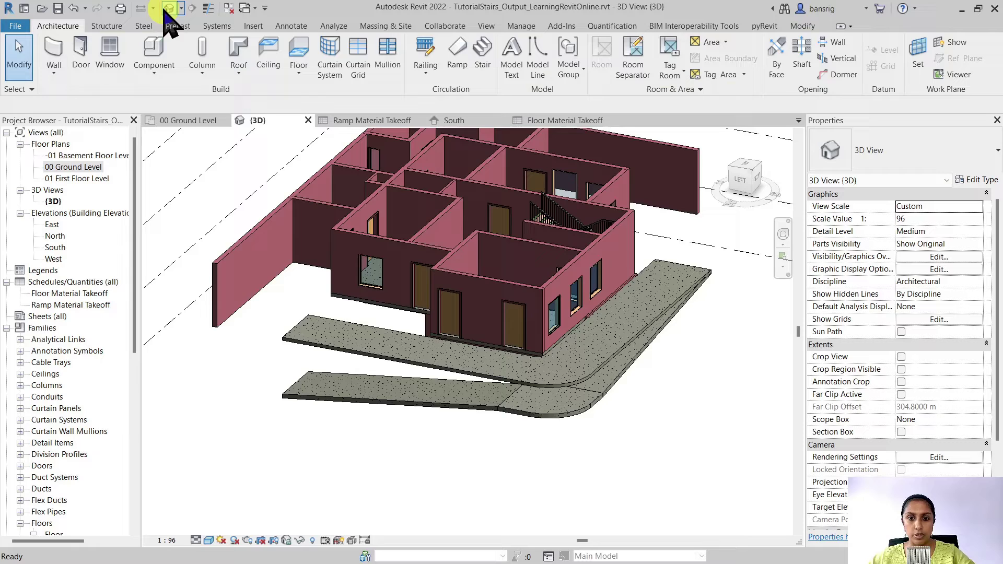
middle_click_drag(388, 413, 477, 380, "shift")
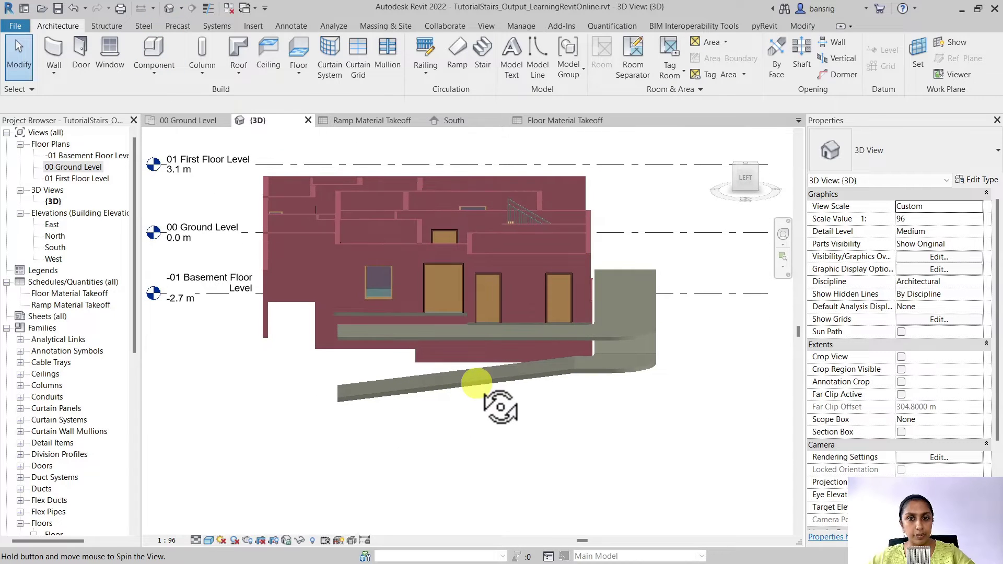
left_click(431, 389)
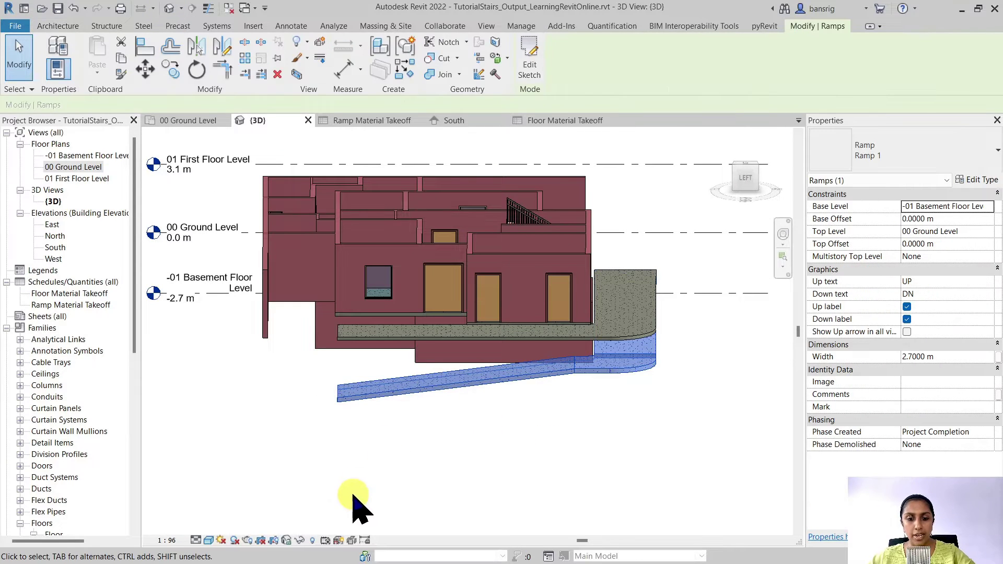
right_click(302, 543)
left_click(324, 507)
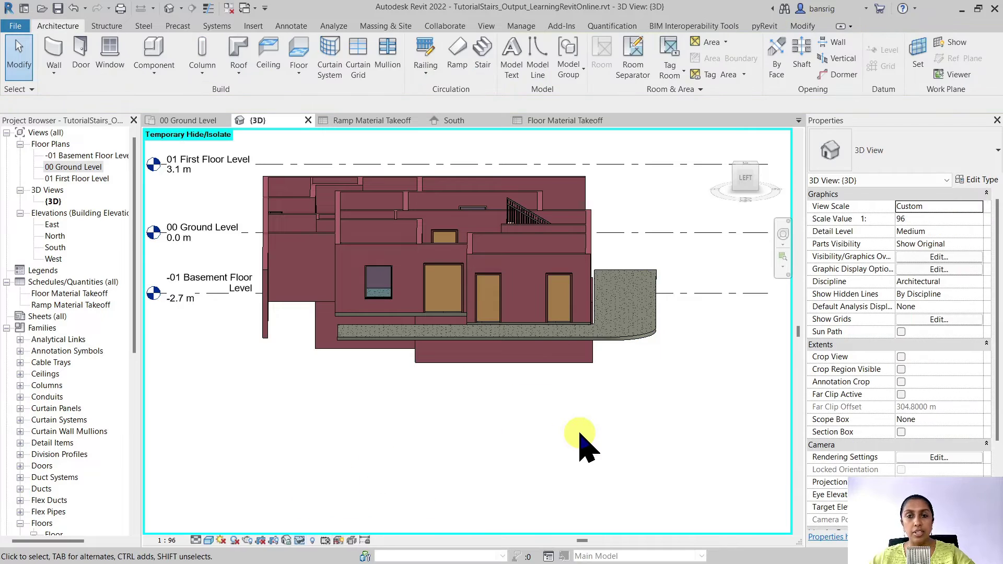
middle_click_drag(634, 358, 369, 415, "shift")
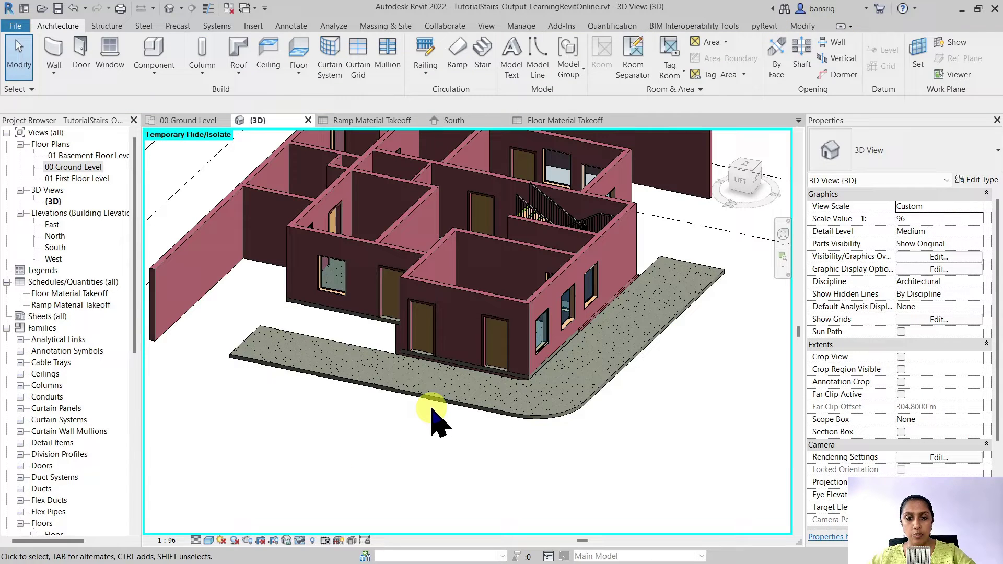
left_click(435, 401)
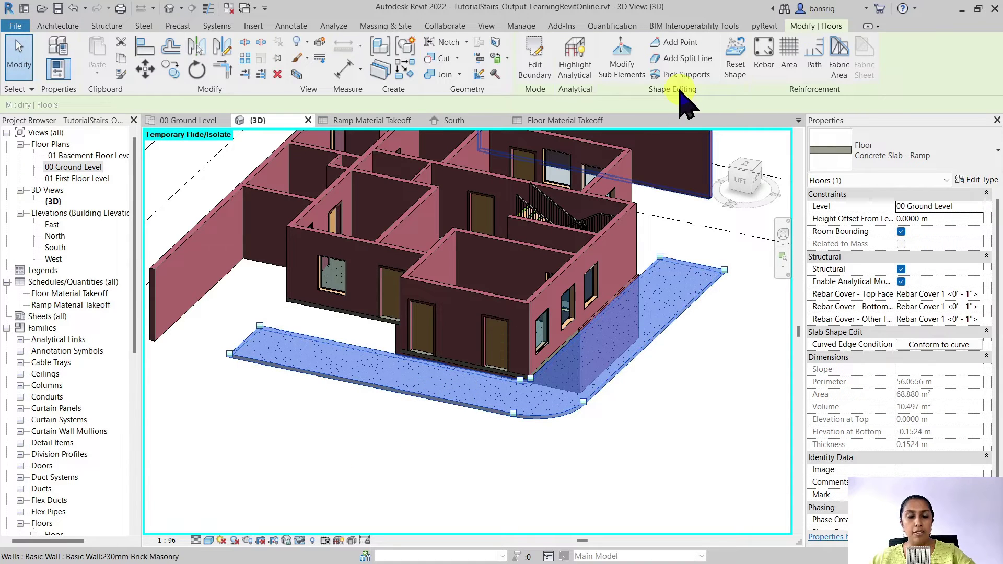
Edit the slab's sub-elements, selecting its left corner point, and activate Add Split Line.
left_click(620, 67)
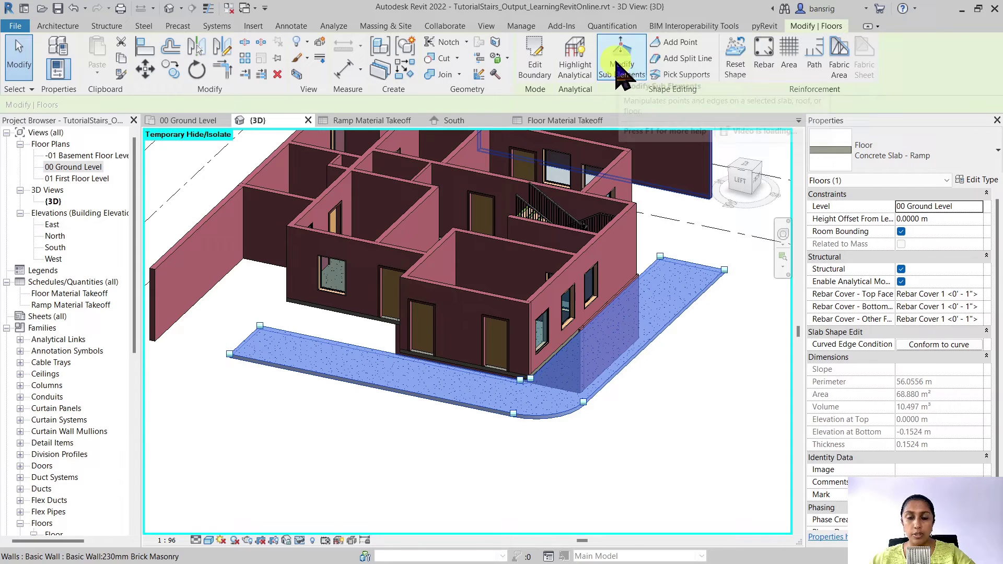
left_click(243, 340)
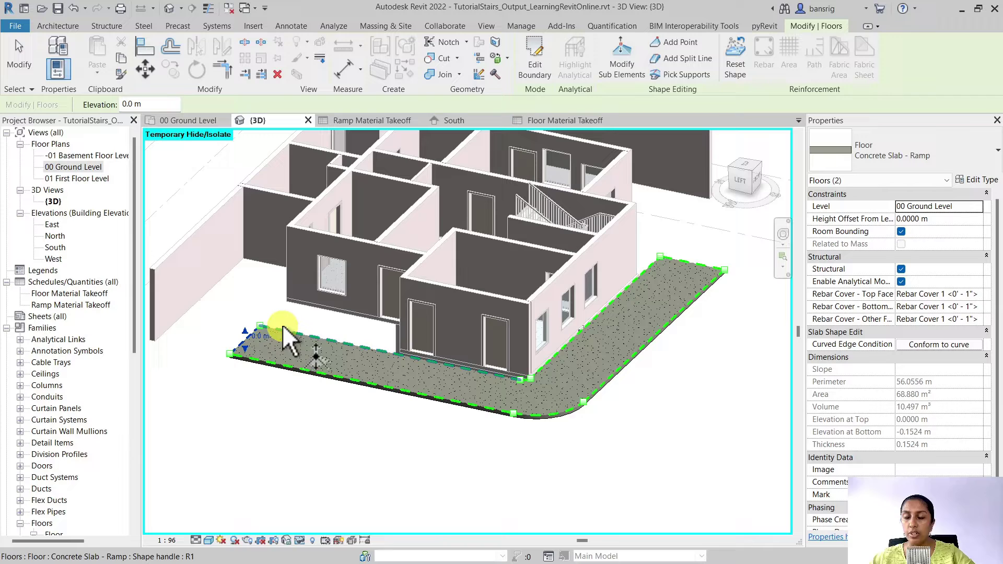
scroll(334, 347, "down", 1)
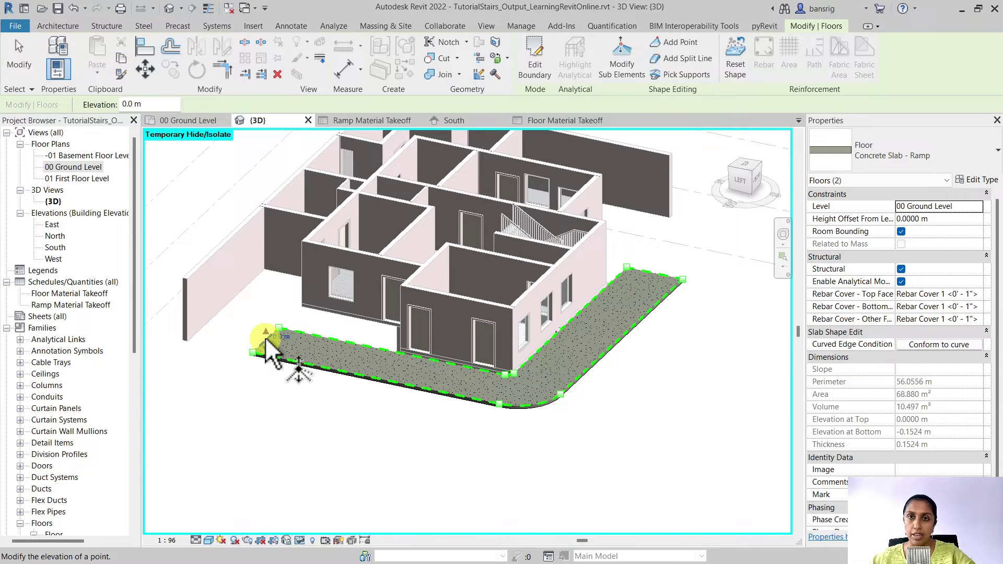
scroll(503, 372, "up", 3)
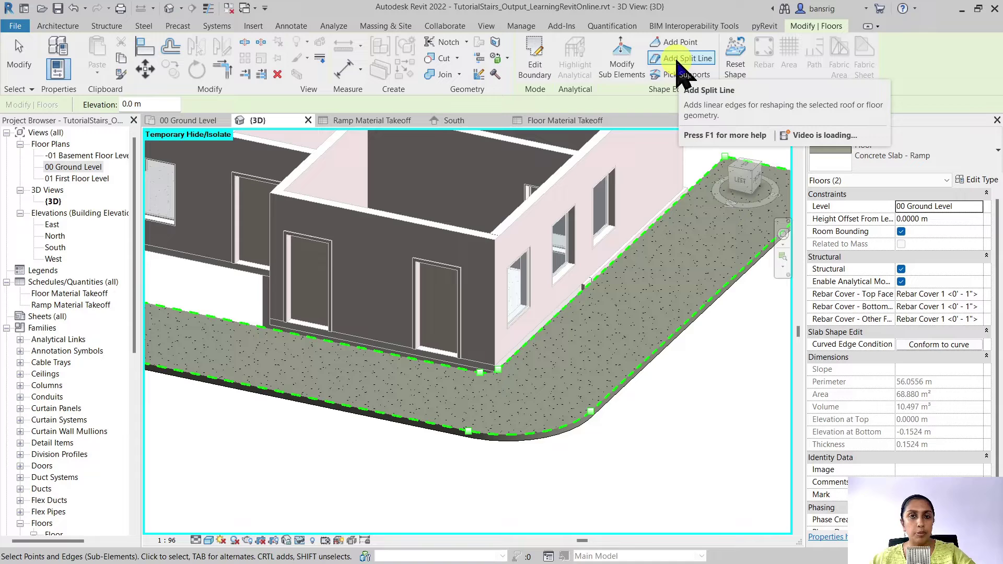
left_click(680, 60)
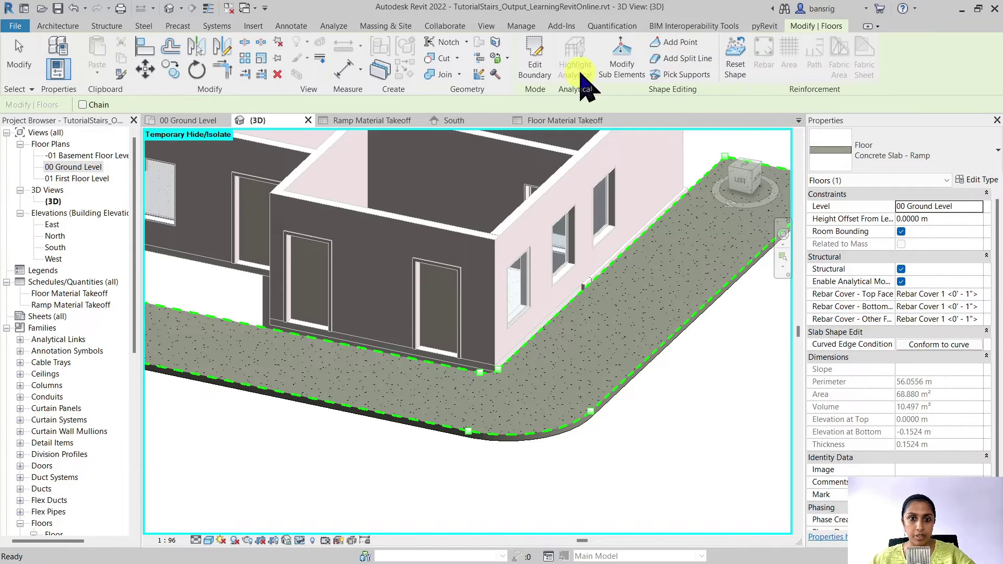
Draw a horizontal and a vertical split line across the slab's two legs in the 00 Ground Level plan.
left_click(175, 121)
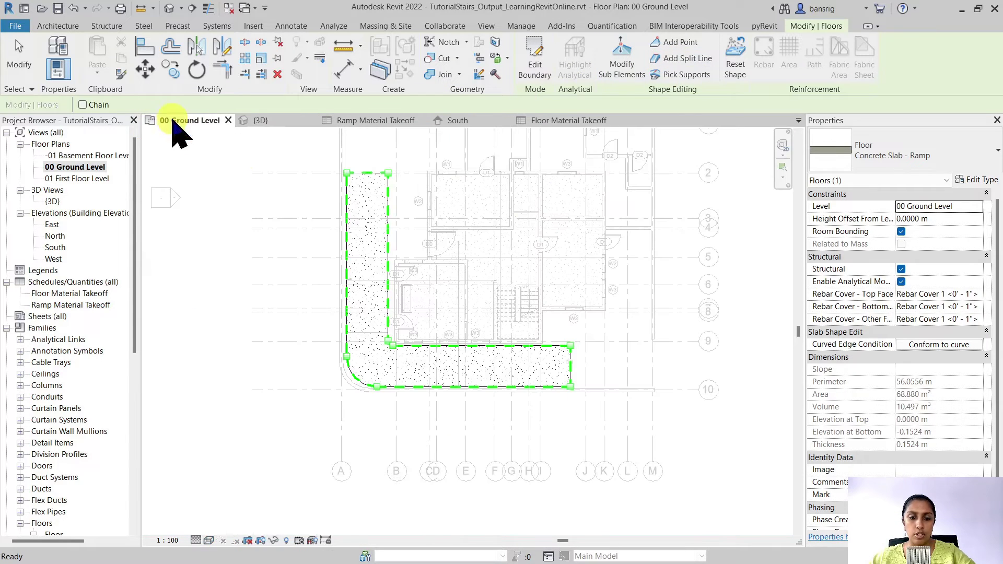
left_click(667, 68)
scroll(349, 336, "up", 3)
scroll(349, 336, "up", 3)
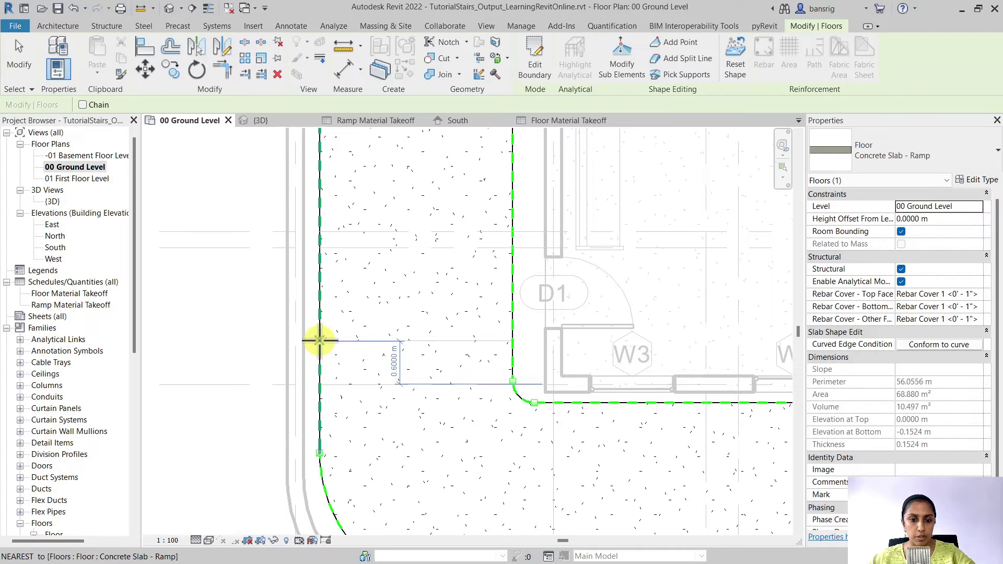
left_click(319, 340)
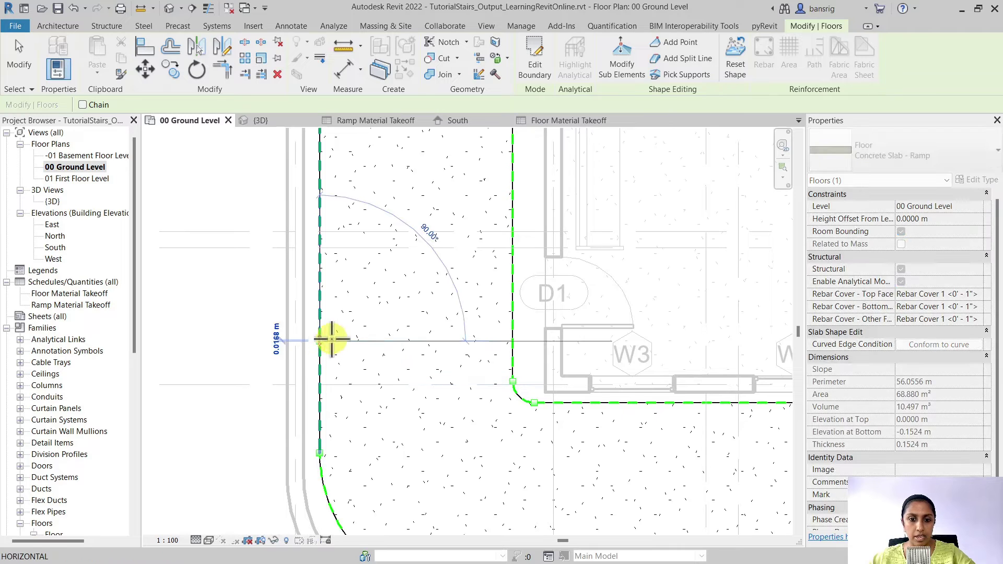
left_click(510, 340)
scroll(415, 302, "down", 1)
left_click(518, 379)
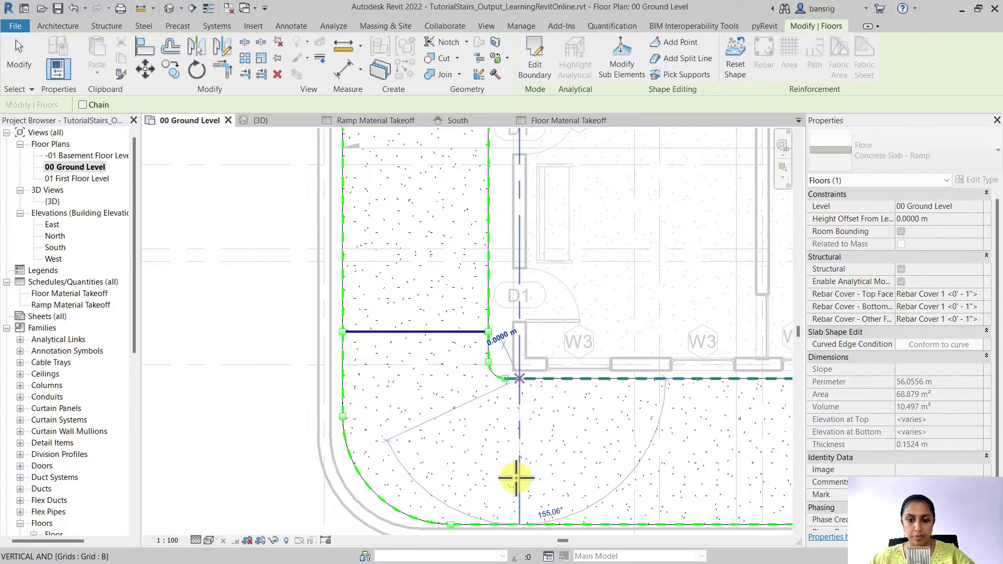
middle_click_drag(516, 478, 510, 425)
left_click(510, 436)
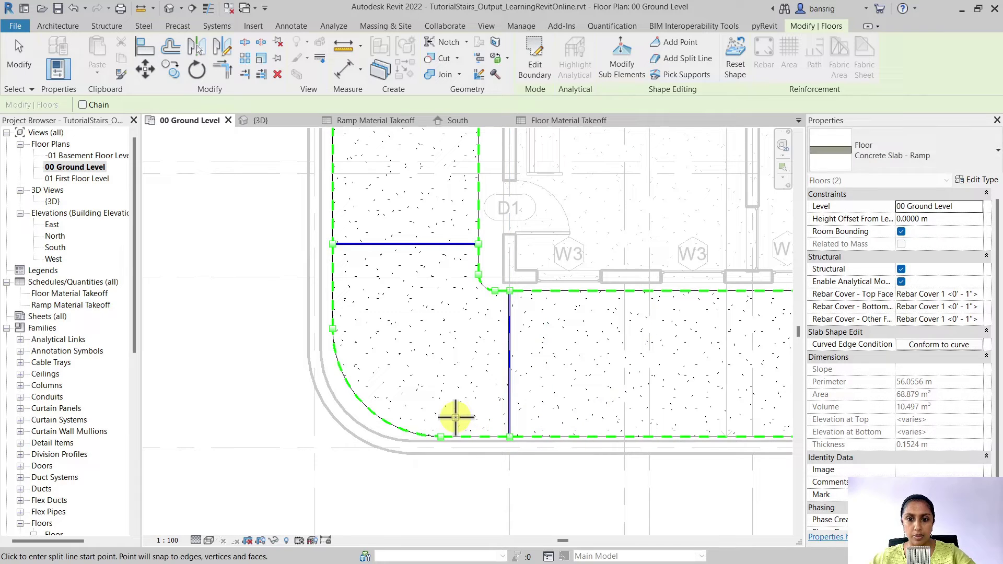
key("Escape")
key("Escape")
Select the ramp slab in the default 3D view for sub-element shape editing.
left_click(168, 8)
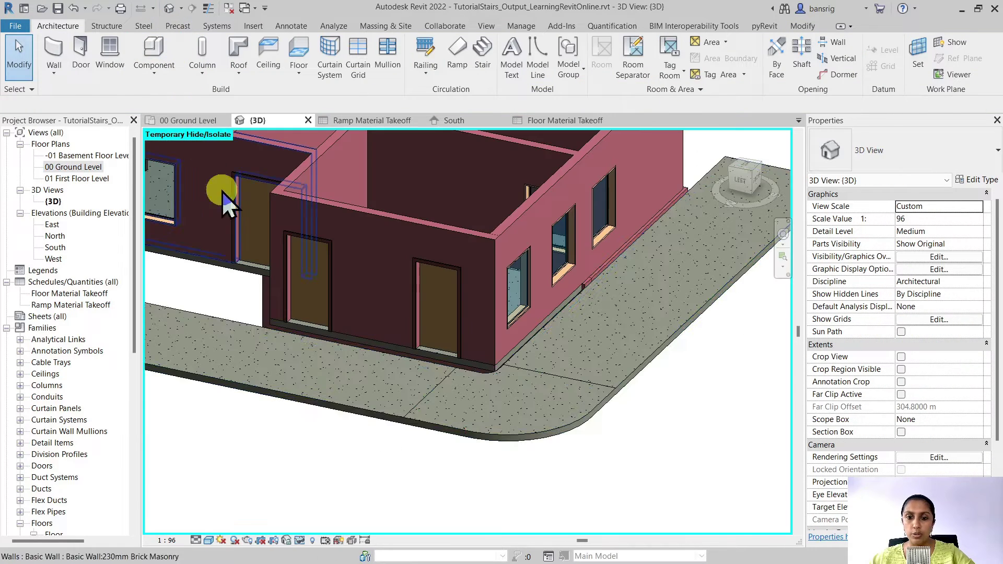
left_click(441, 440)
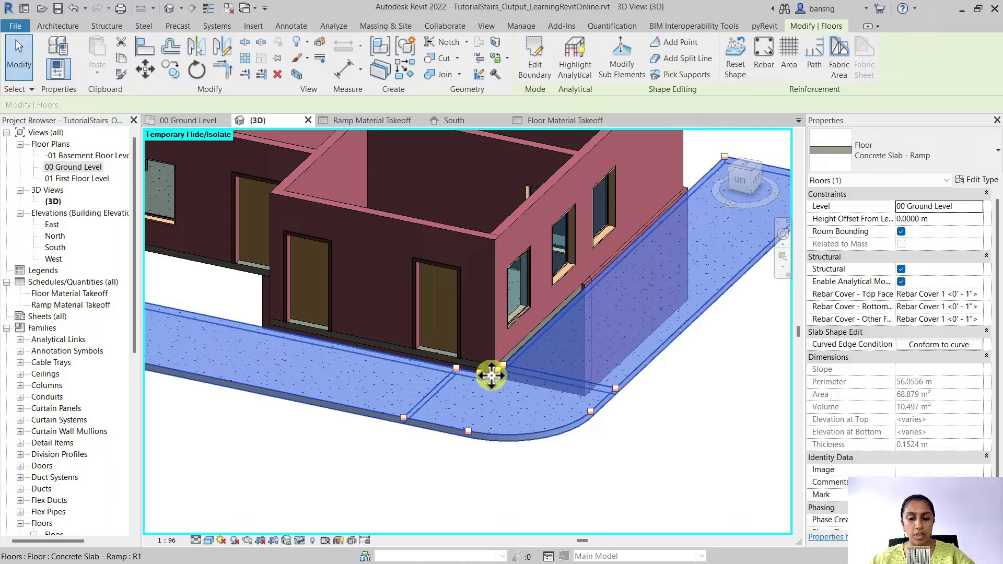
middle_click_drag(582, 474, 605, 425, "shift")
left_click(622, 60)
scroll(516, 421, "up", 2)
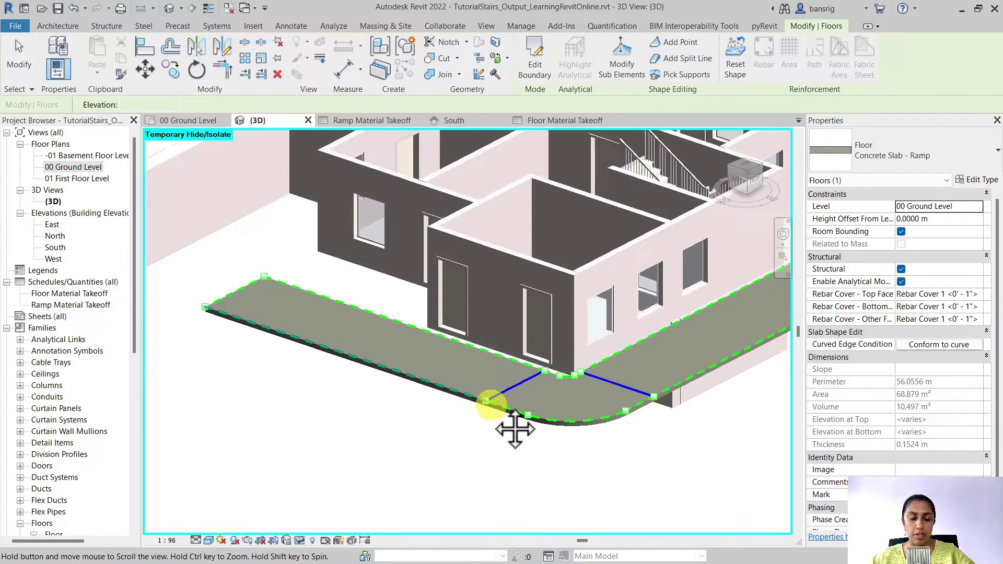
scroll(407, 369, "up", 2)
scroll(376, 347, "up", 2)
scroll(372, 324, "up", 2)
Set the slab's end edge elevation to -2.7 m and window-select the landing points.
left_click(372, 323)
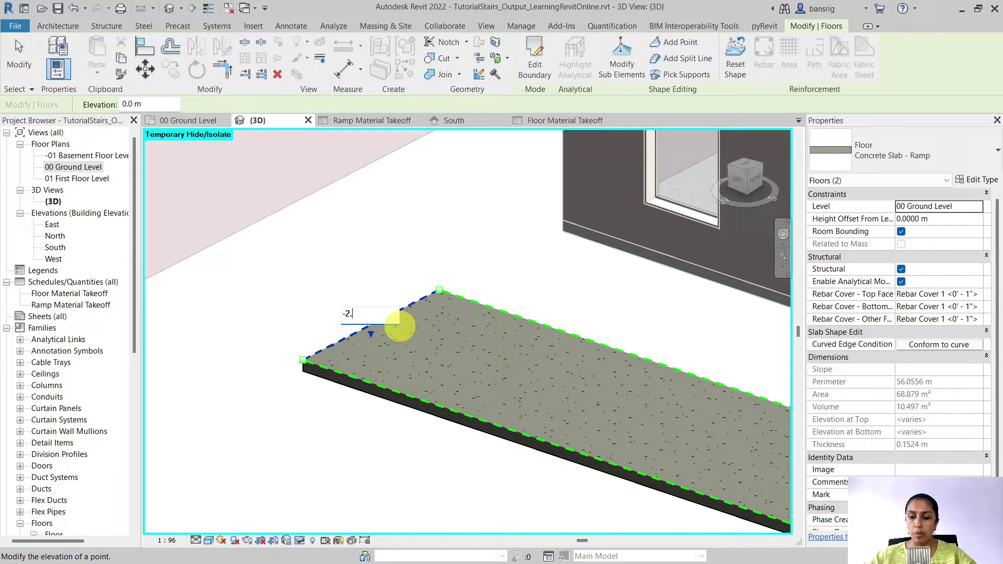
type("-2.7")
key("Return")
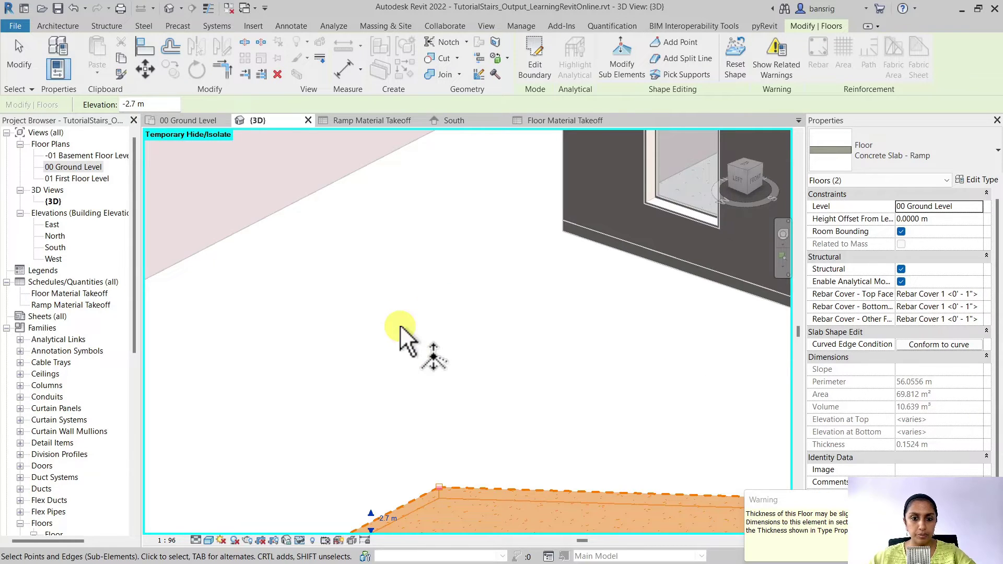
scroll(400, 324, "down", 5)
left_click_drag(500, 253, 665, 324)
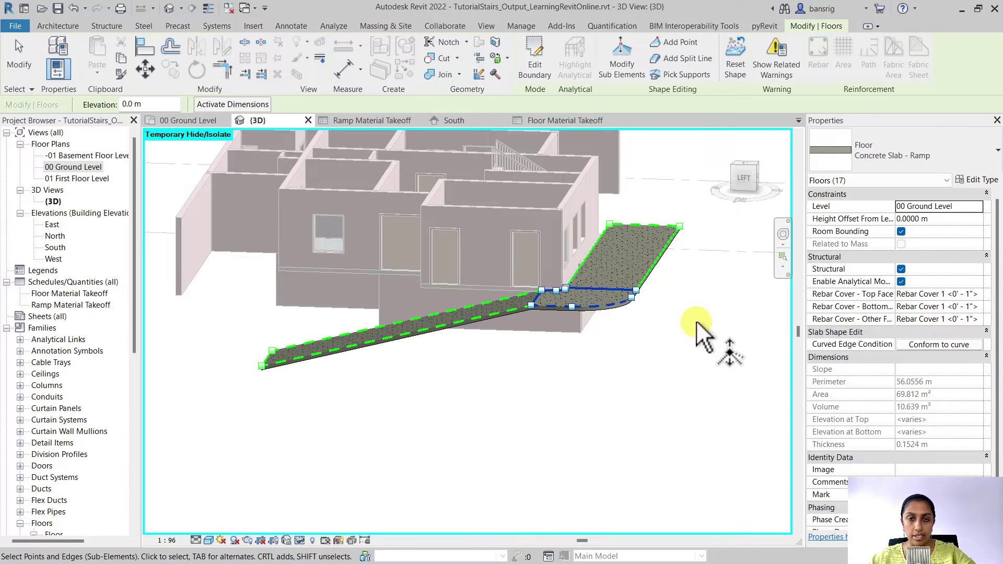
Set the selected landing points' elevation to -1.4 m.
double_click(117, 103)
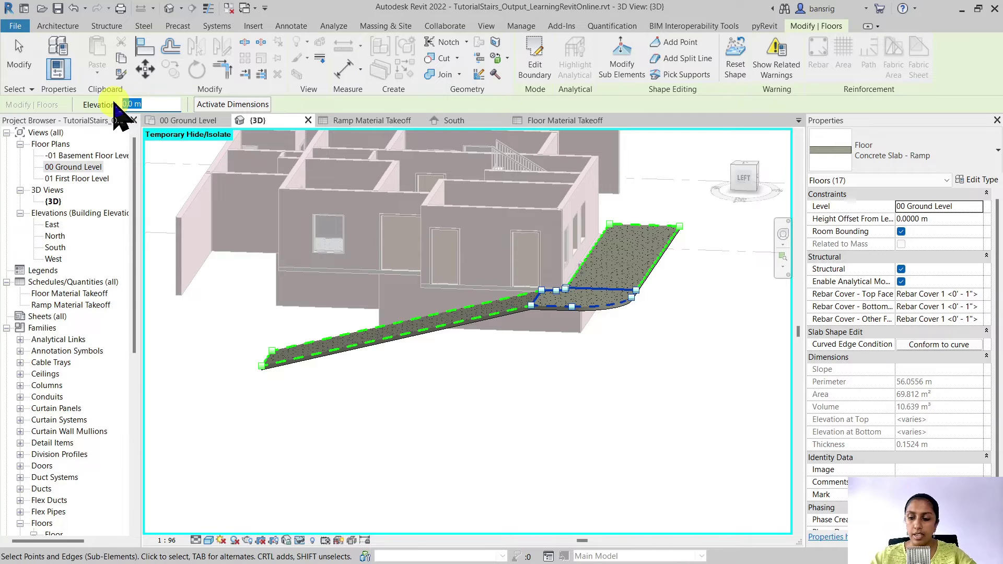
type("-1.4")
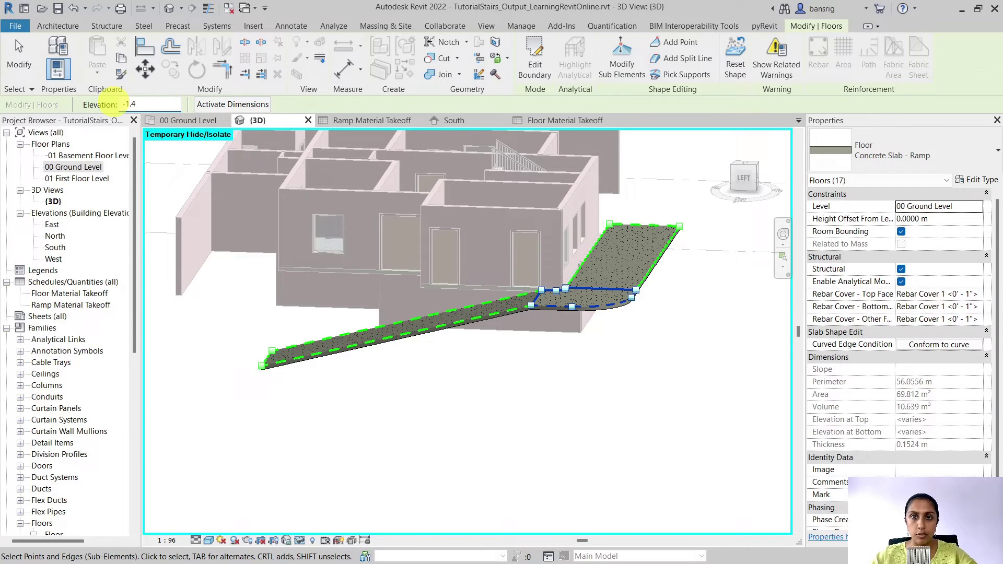
key("Return")
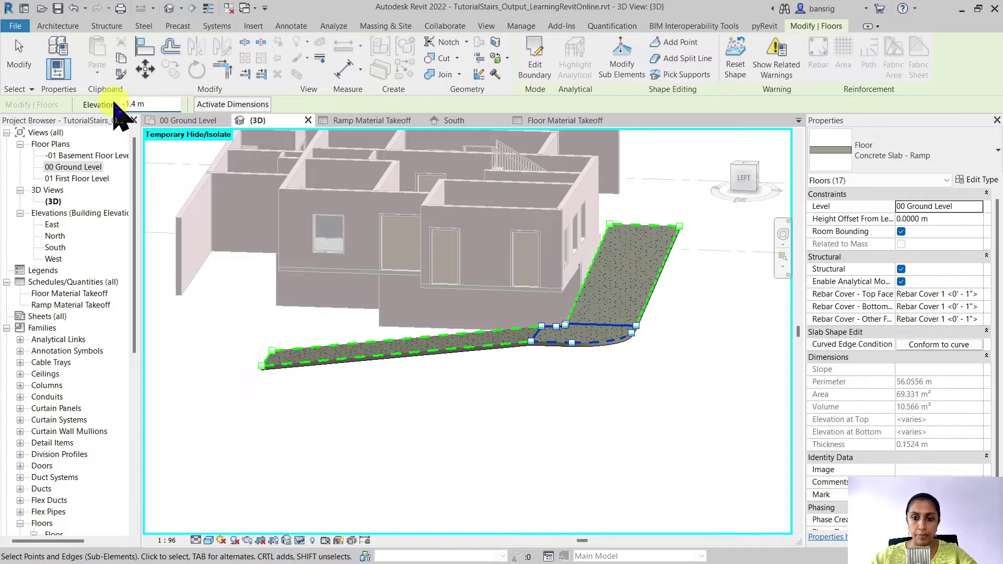
left_click(602, 397)
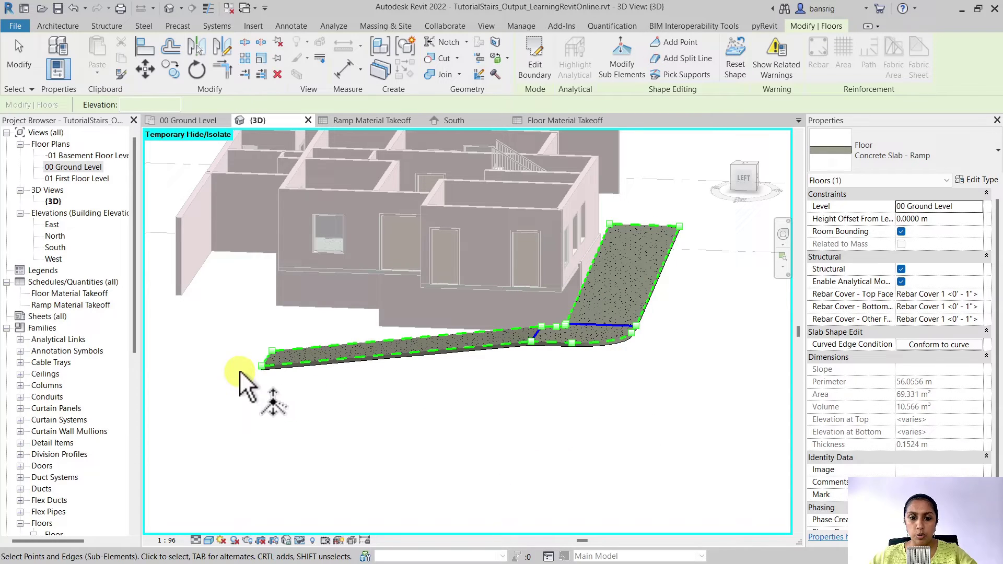
Check the elevations of the top edge, landing vertices, lower edge and the ramp's end edge.
left_click(654, 221)
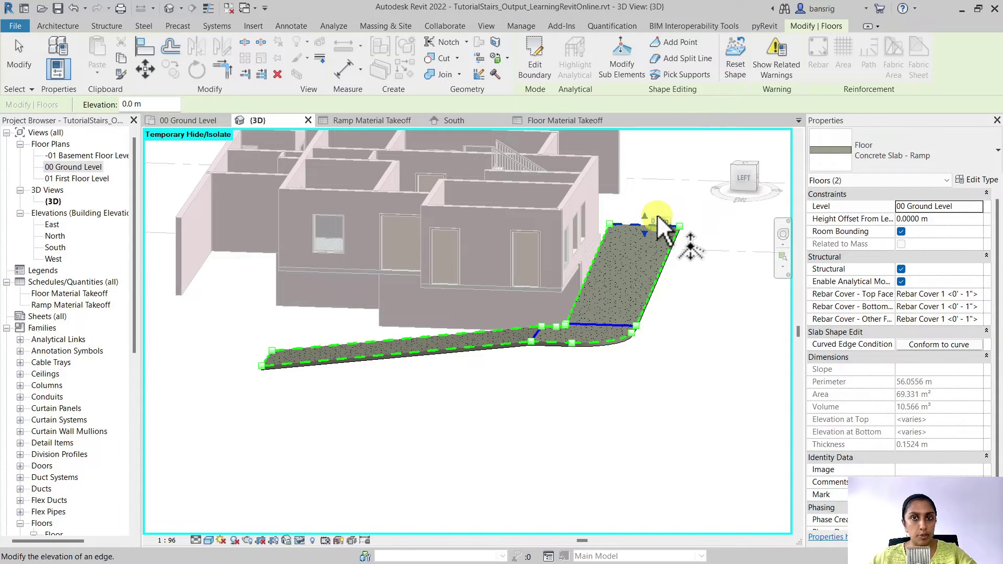
left_click(607, 321)
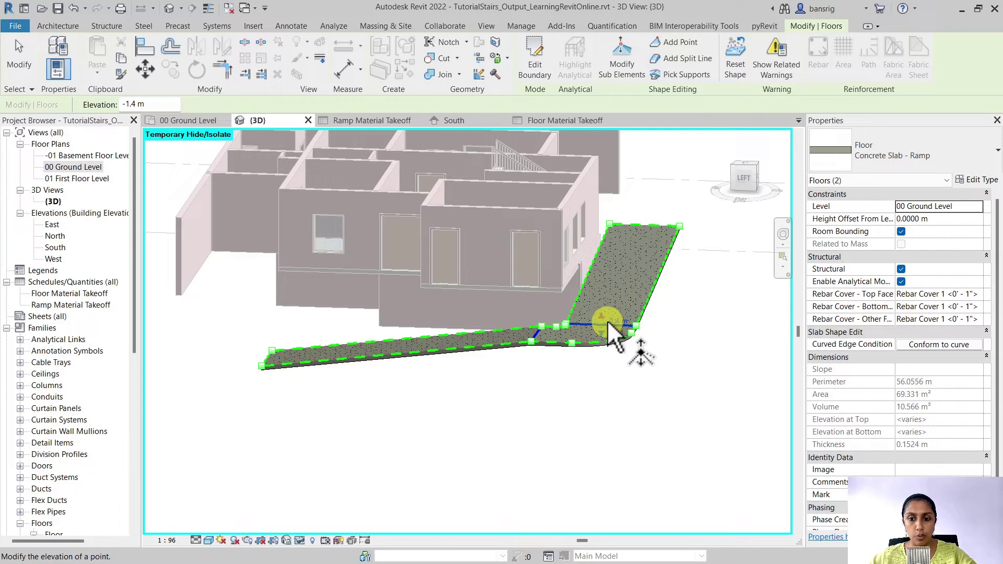
left_click(535, 333)
scroll(535, 328, "up", 2)
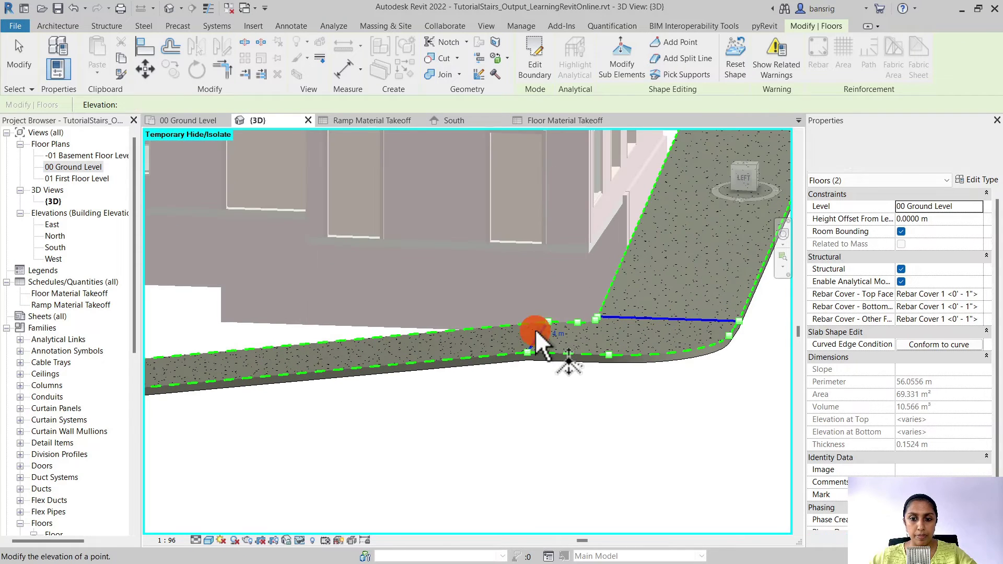
middle_click_drag(538, 343, 706, 324)
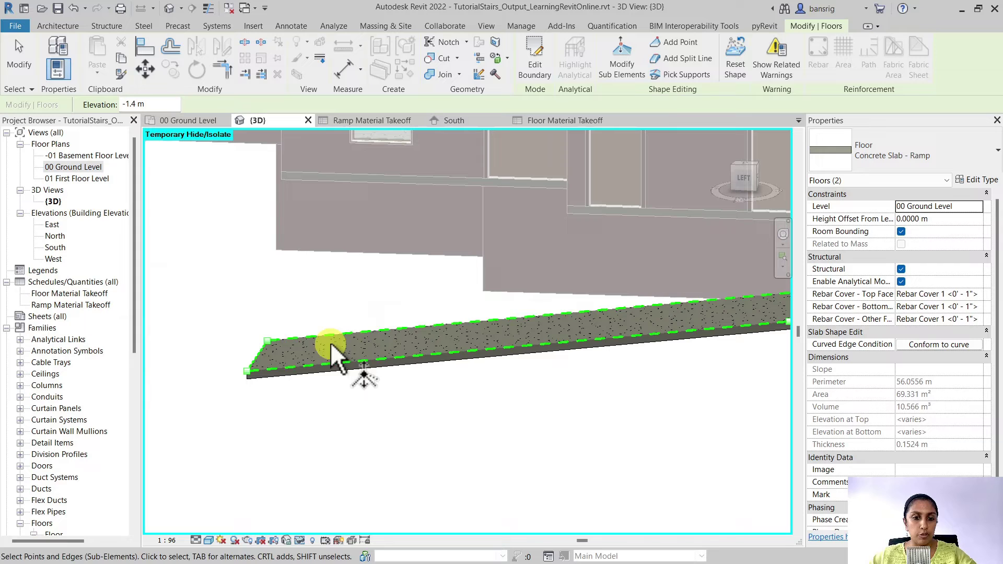
left_click(271, 358)
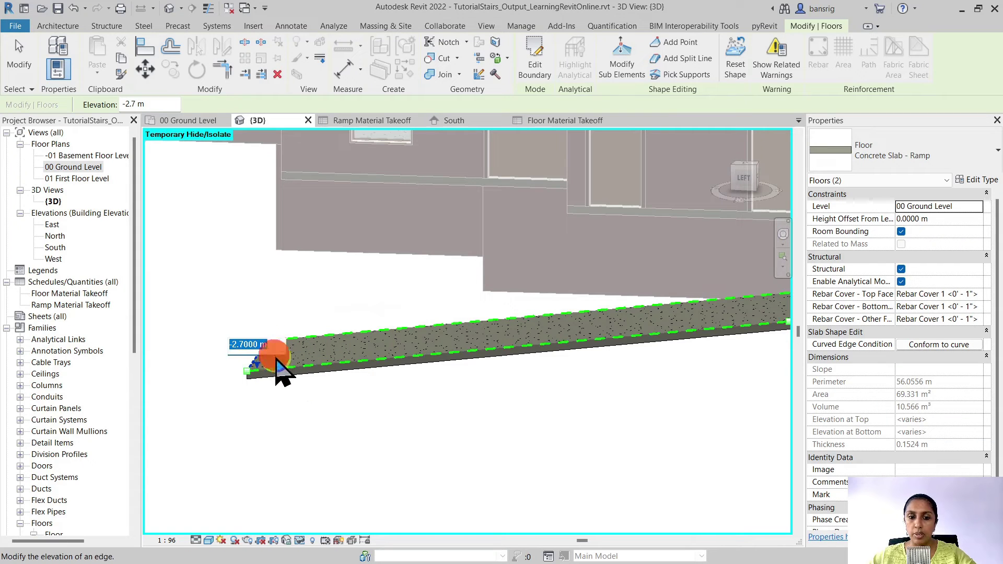
End shape editing, orbit to view the house and sloped ramp from above, and select the ramp floor.
key("Escape")
key("Escape")
middle_click_drag(302, 391, 486, 448, "shift")
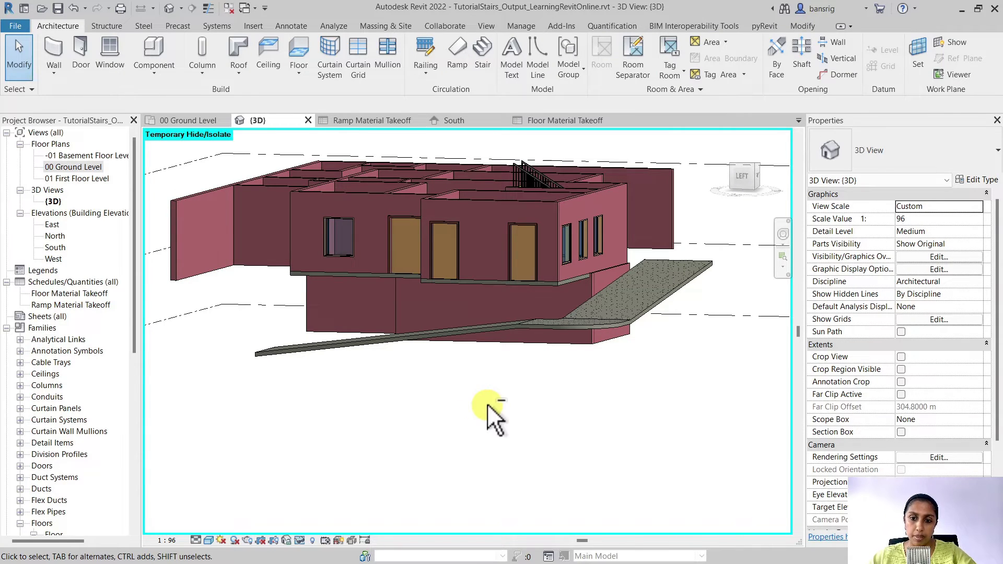
middle_click_drag(488, 416, 454, 352, "shift")
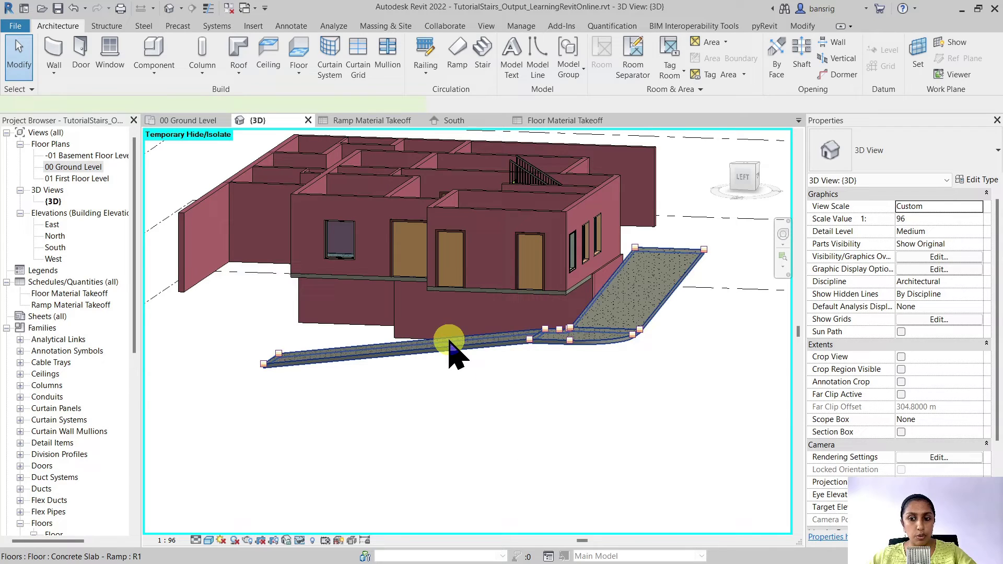
left_click(450, 348)
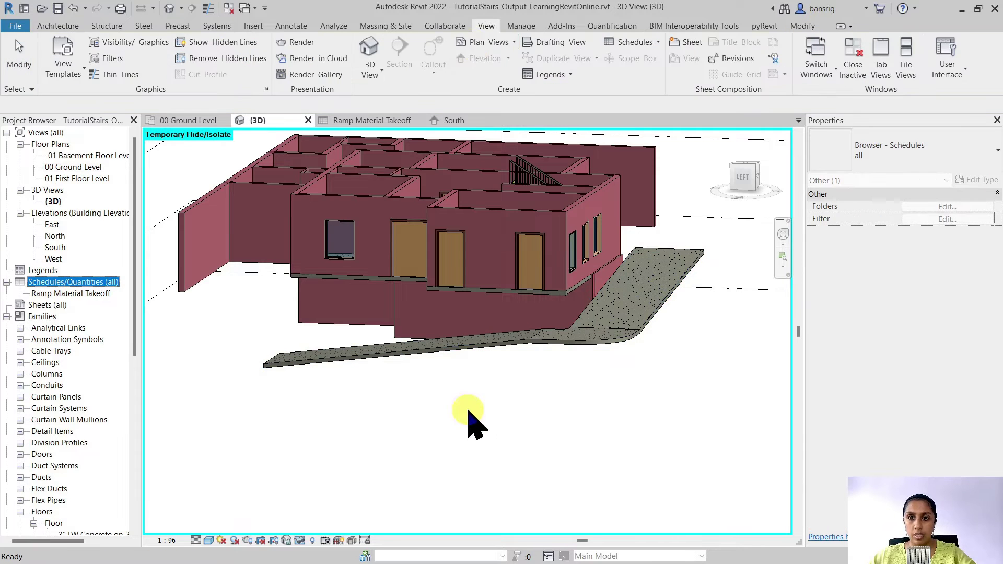
Start a new Material Takeoff schedule for the Floors category.
left_click(632, 43)
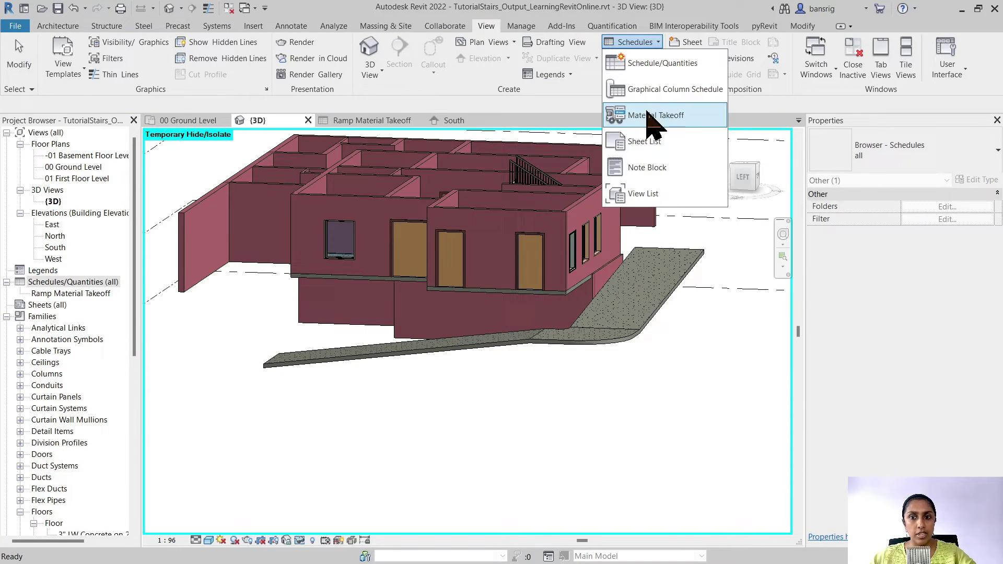
left_click(648, 113)
left_click(214, 326)
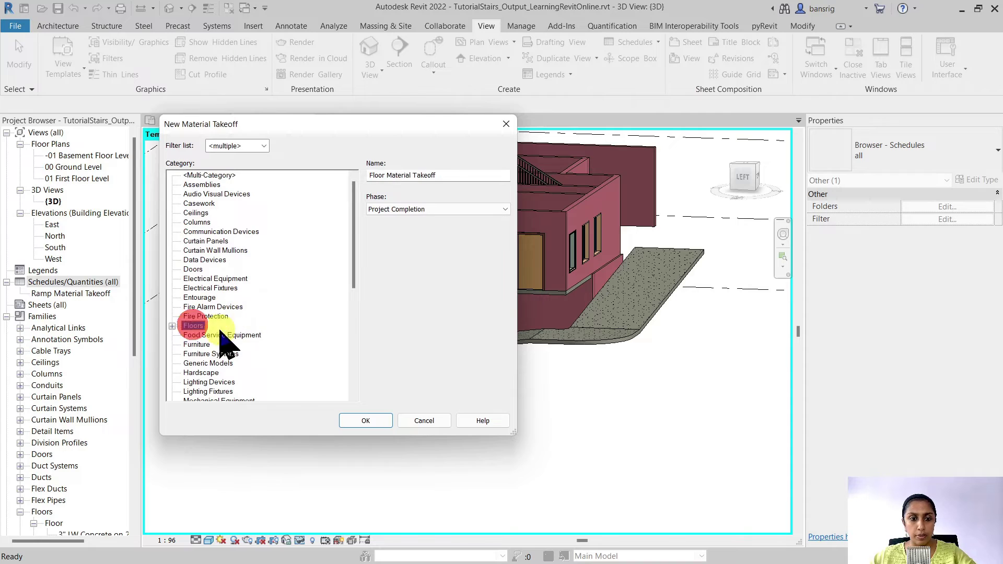
left_click(365, 421)
Schedule the Type, Material: Area and Material: Volume fields and create the takeoff.
left_click(248, 276)
scroll(256, 288, "down", 9)
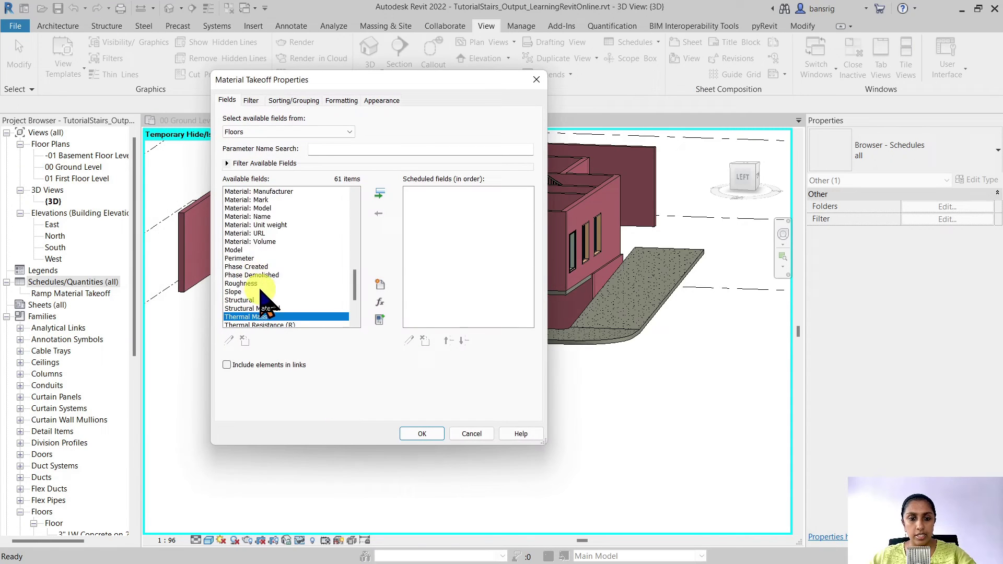
double_click(250, 283)
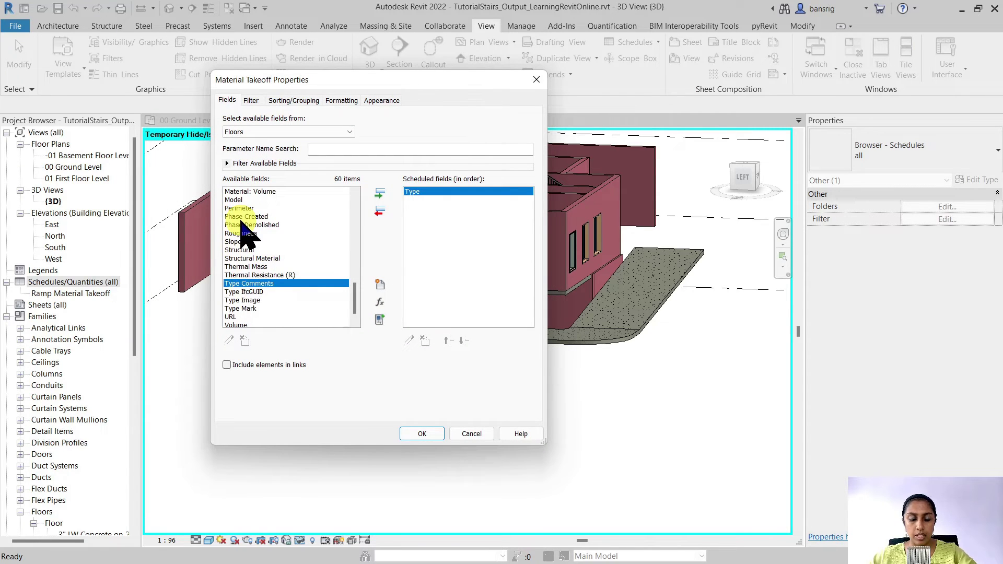
left_click(246, 217)
scroll(259, 214, "up", 3)
scroll(265, 209, "up", 3)
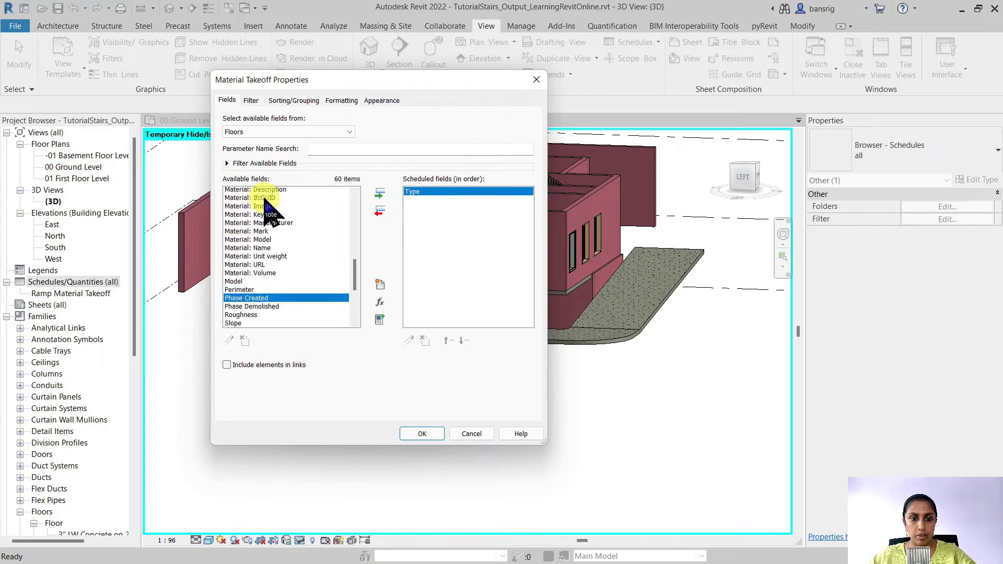
double_click(264, 200)
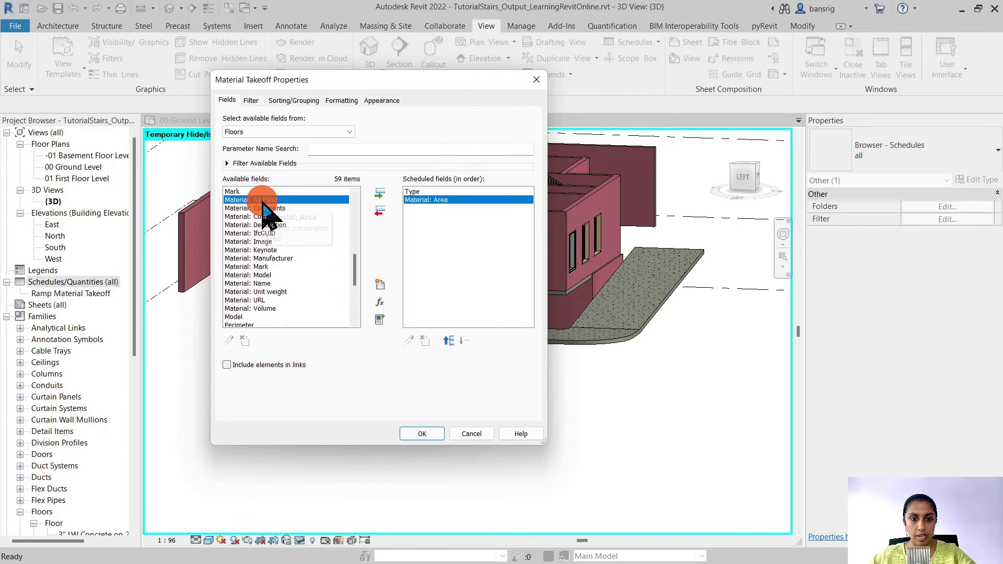
double_click(268, 308)
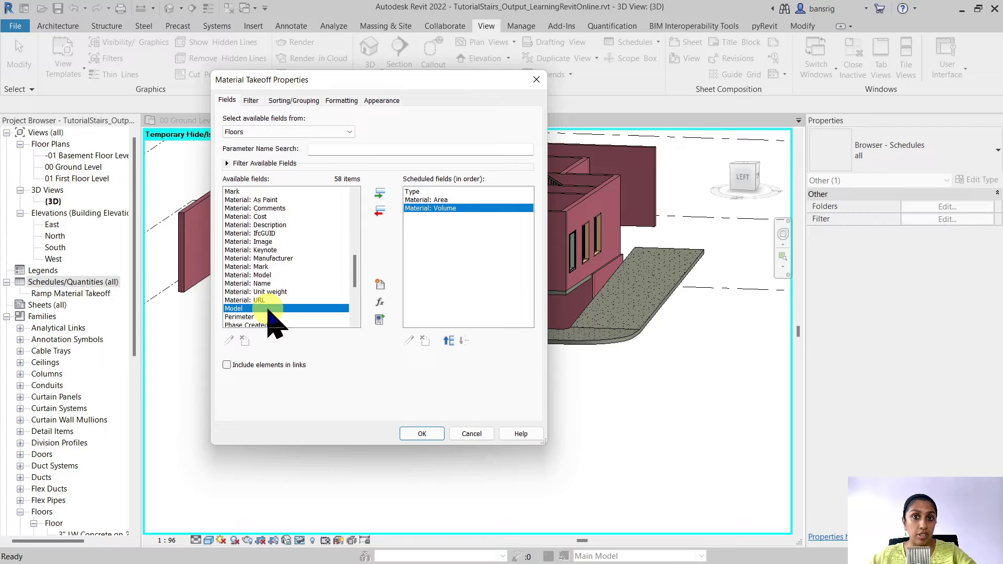
left_click(423, 435)
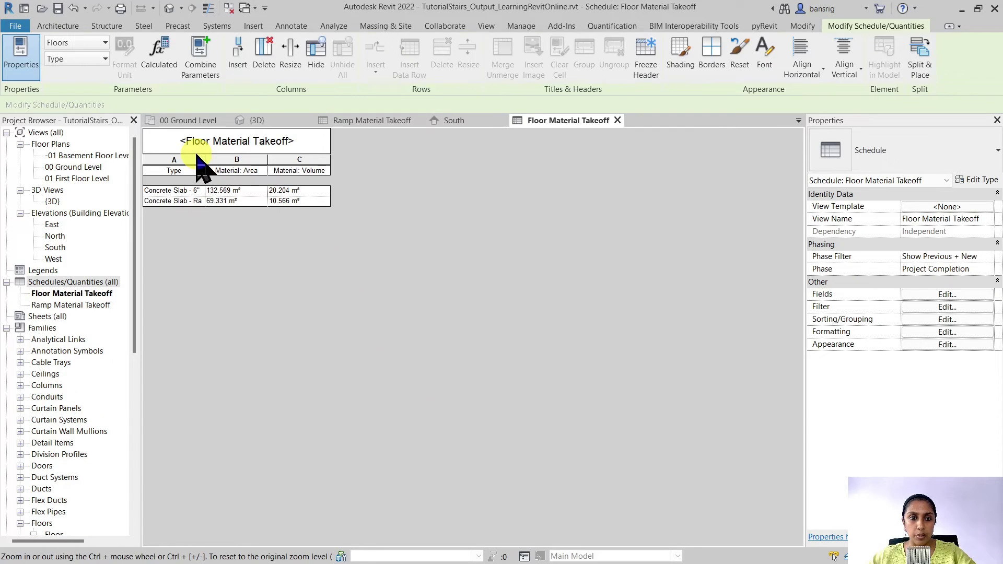
Widen column A (Type) of the floor material takeoff so the names show in full.
left_click_drag(206, 161, 288, 161)
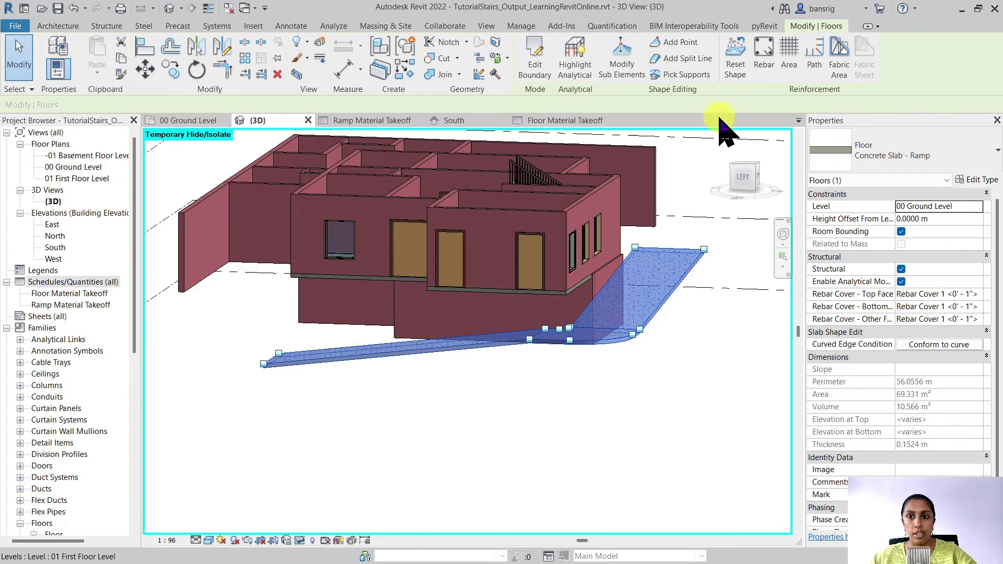
Reset the shape of the Concrete Slab - Ramp floor to flat, then deselect it.
left_click(737, 79)
left_click(677, 392)
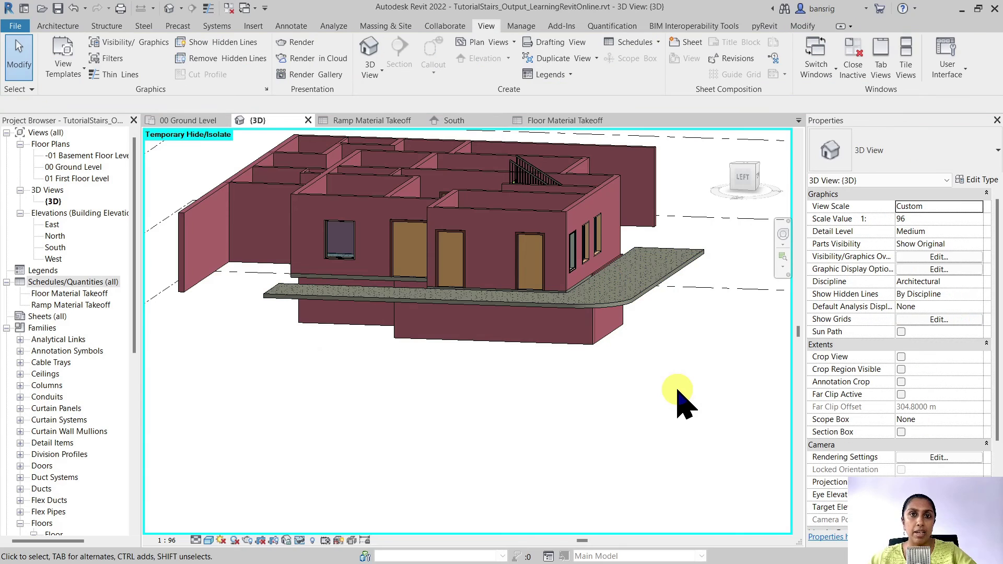